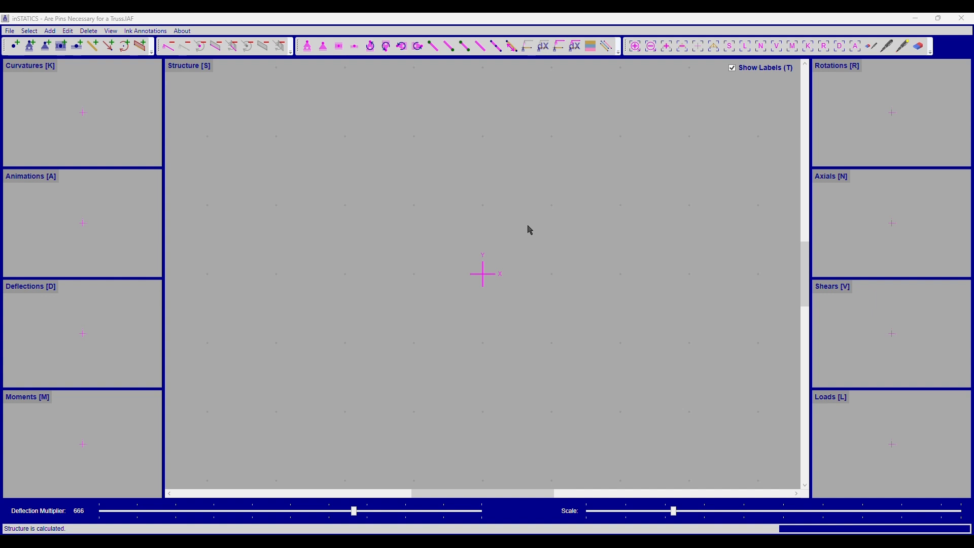
Step: Add four nodes at (0, 0), (0, 1), (1, 1) and (1, 0) m forming a 1 m square
key(ctrl+n)
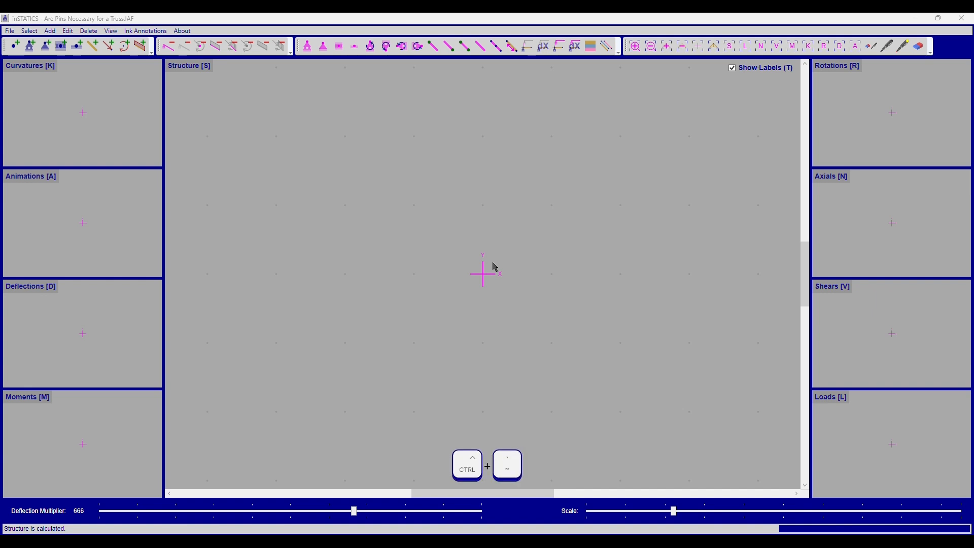
click(483, 274)
click(483, 205)
click(552, 206)
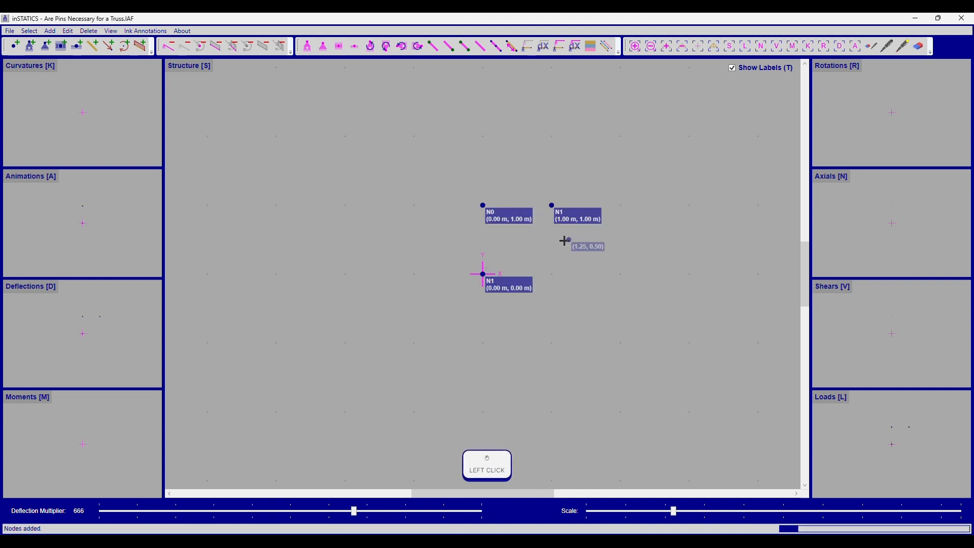
click(551, 273)
Step: Add frames along the bottom and top edges of the square
key(ctrl+f)
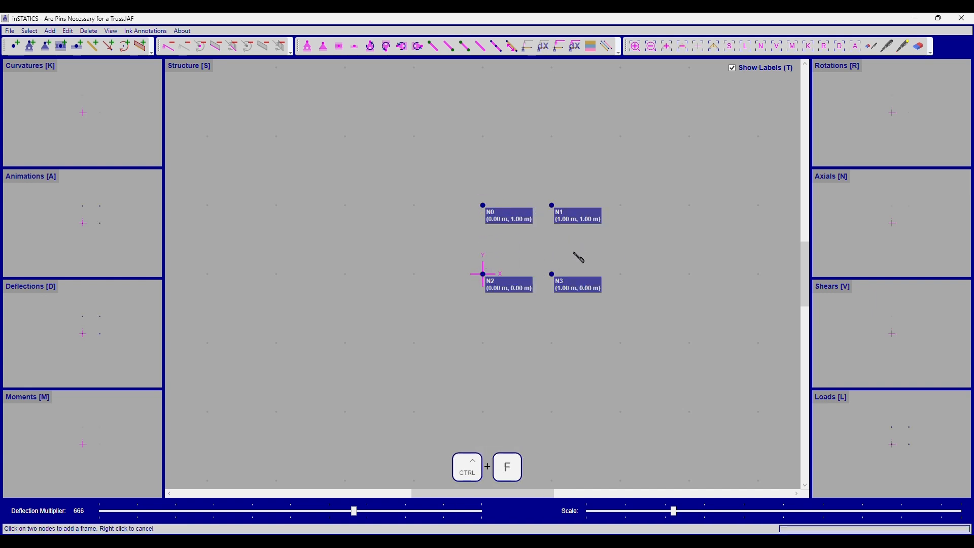
click(482, 274)
click(551, 274)
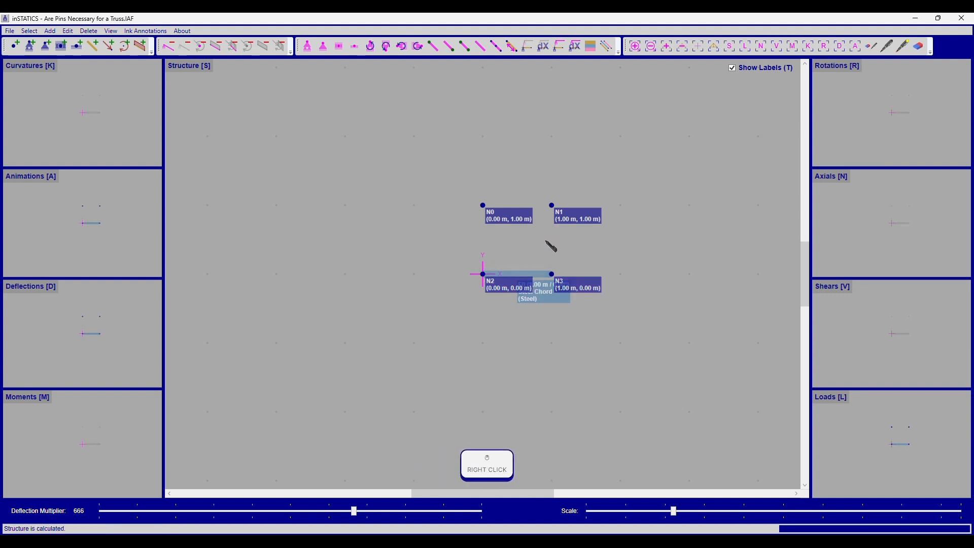
click(482, 205)
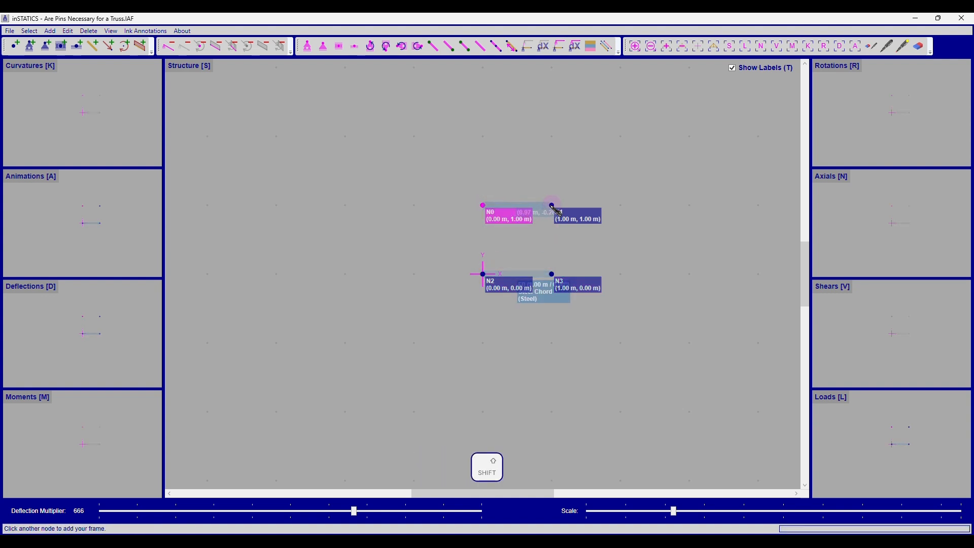
click(552, 206)
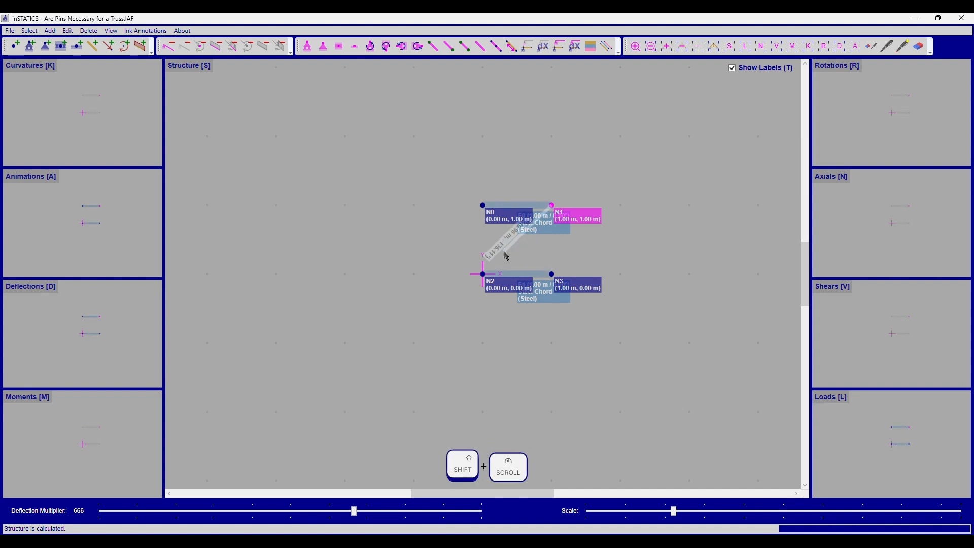
Step: Frame the diagonal from the lower-left to the upper-right node and both vertical sides of the square
click(483, 274)
click(552, 206)
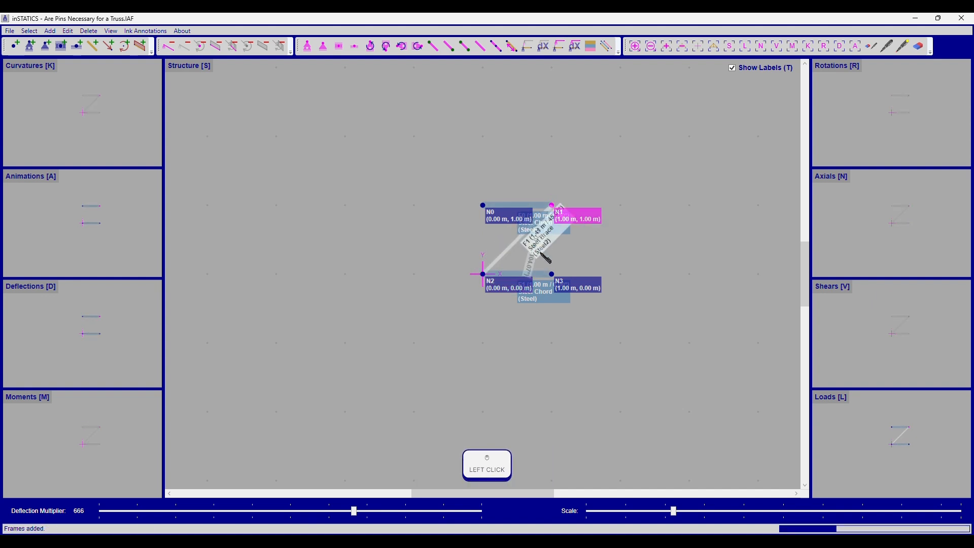
click(483, 274)
click(483, 205)
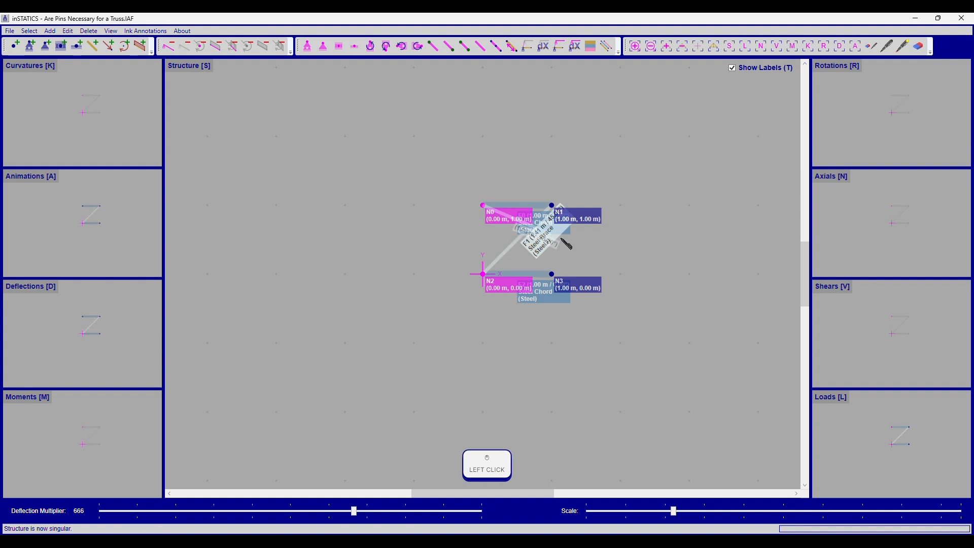
click(551, 274)
click(557, 208)
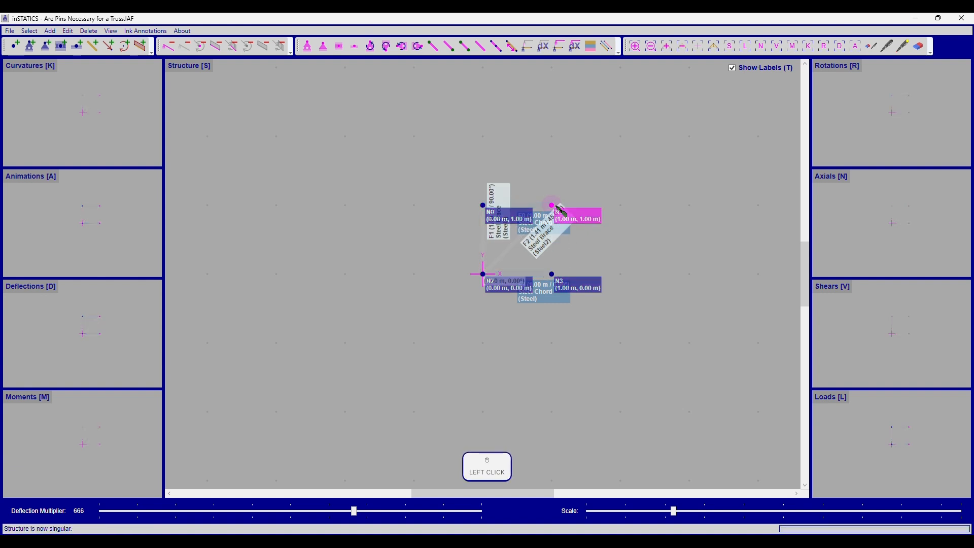
Step: Hide the labels, then copy the square panel and paste it one panel to the right
key(t)
key(Escape)
drag(591, 176, 522, 315)
key(ctrl+c)
click(482, 205)
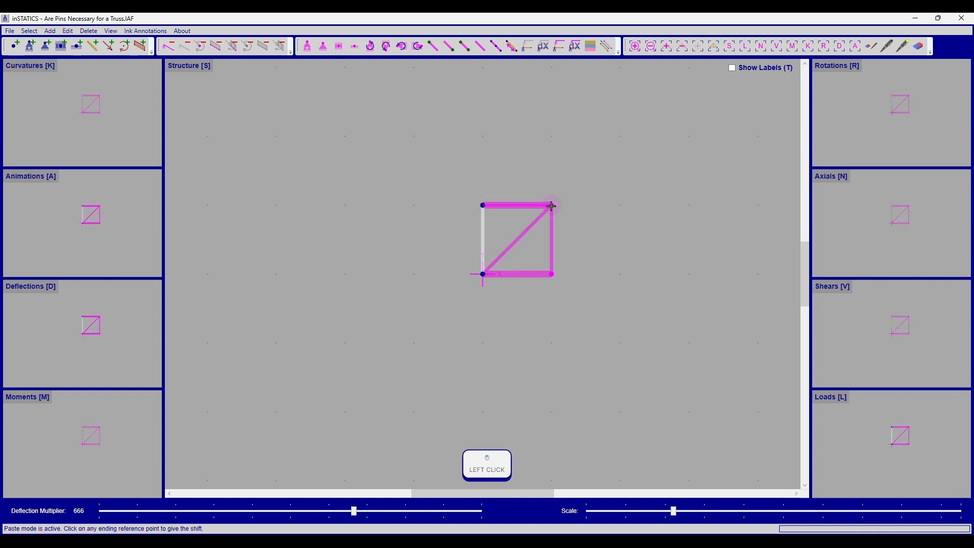
click(554, 206)
key(Escape)
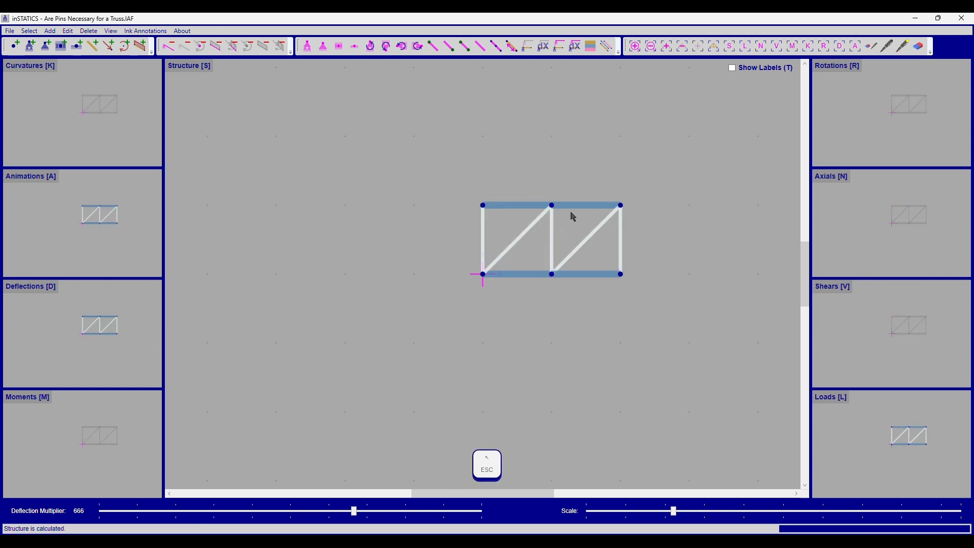
Step: Copy the two-panel truss and paste it two panels to the left, making four panels
drag(604, 163, 445, 310)
key(ctrl+c)
click(622, 205)
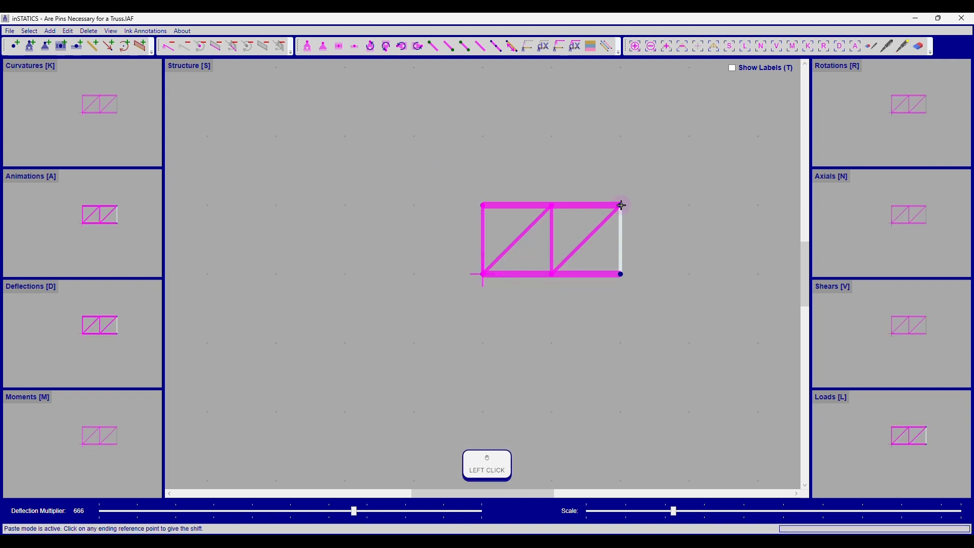
click(483, 208)
key(Escape)
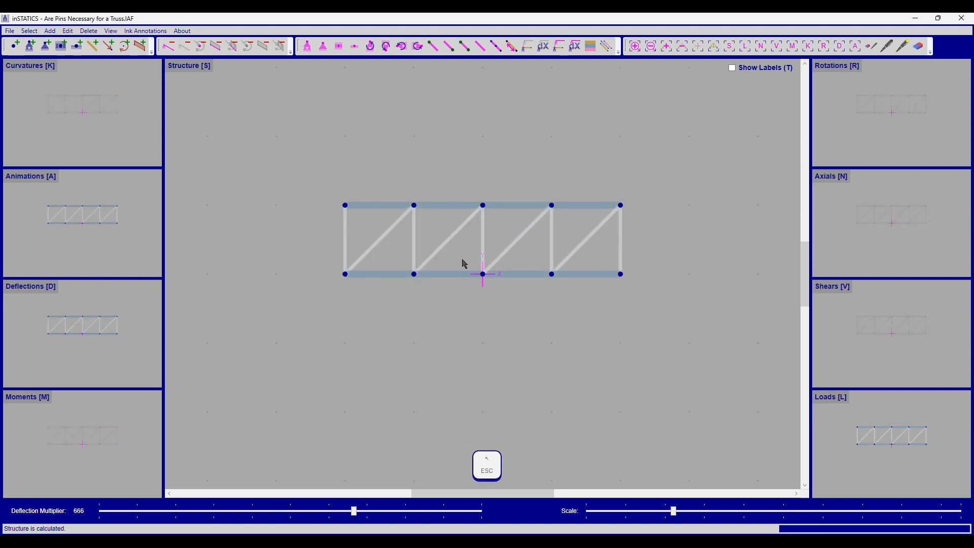
Step: Delete the diagonals in the two leftmost panels
drag(463, 264, 441, 235)
shift+click(381, 241)
key(Delete)
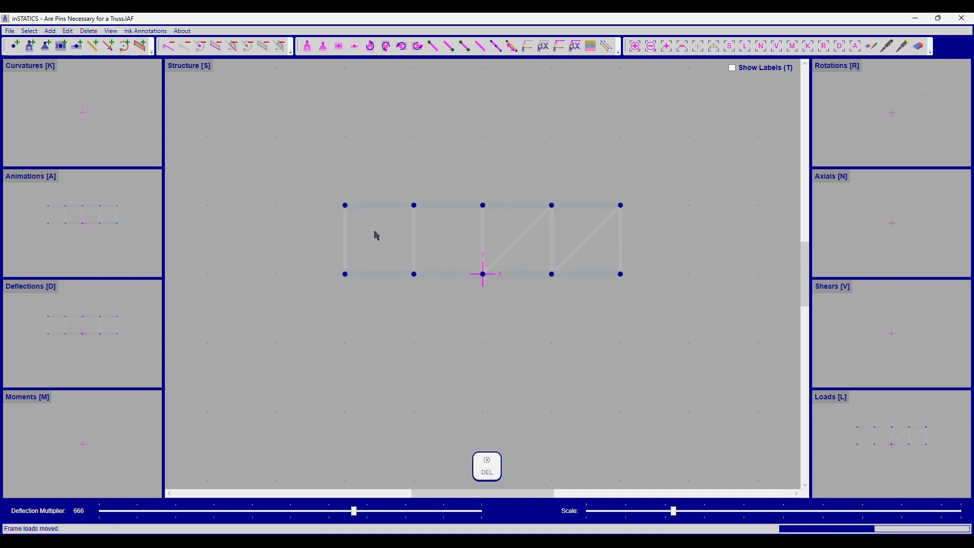
Step: Add diagonals in the two left panels sloping down from the top-left towards the centre
key(ctrl+f)
click(344, 205)
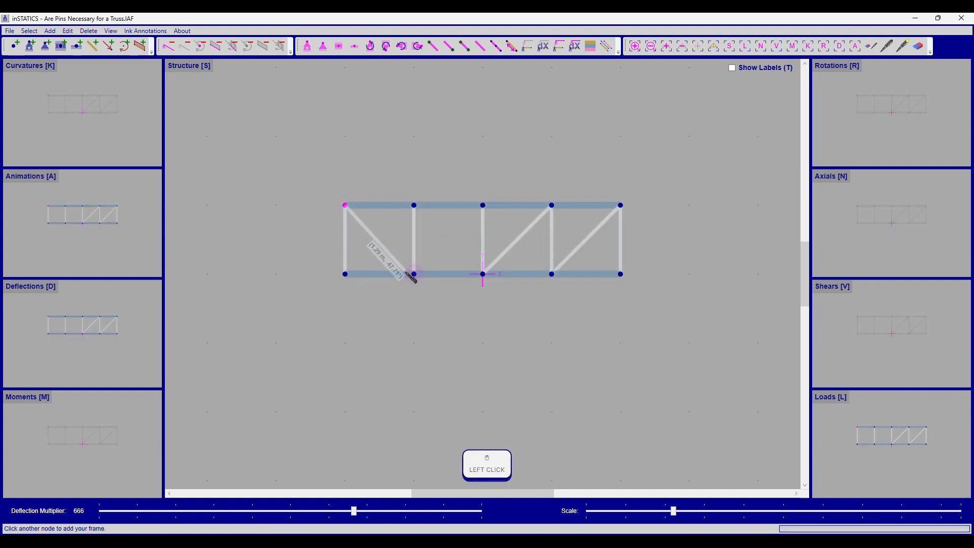
click(414, 274)
click(414, 205)
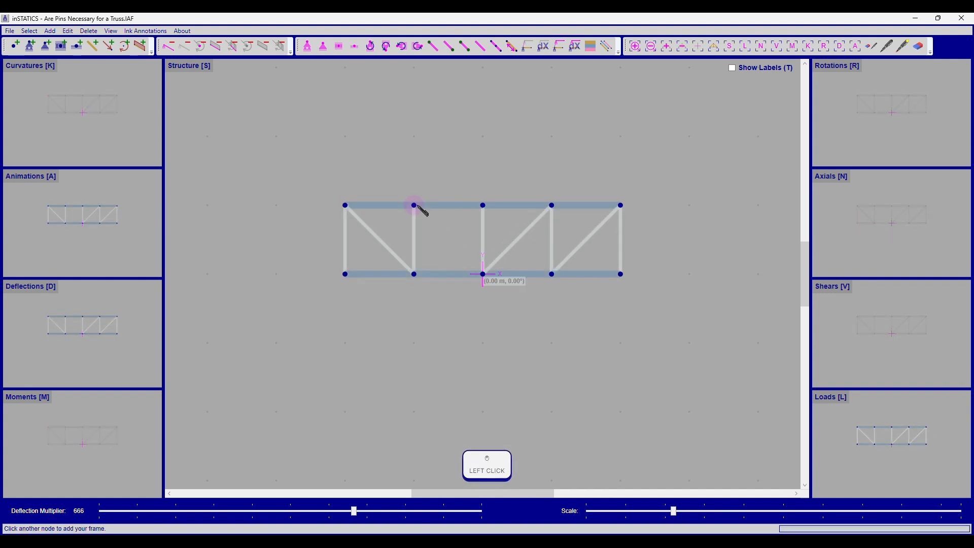
click(483, 274)
key(Escape)
Step: Place support nodes at (-3, 0) and (3, 0) m on either side of the truss
key(ctrl+grave)
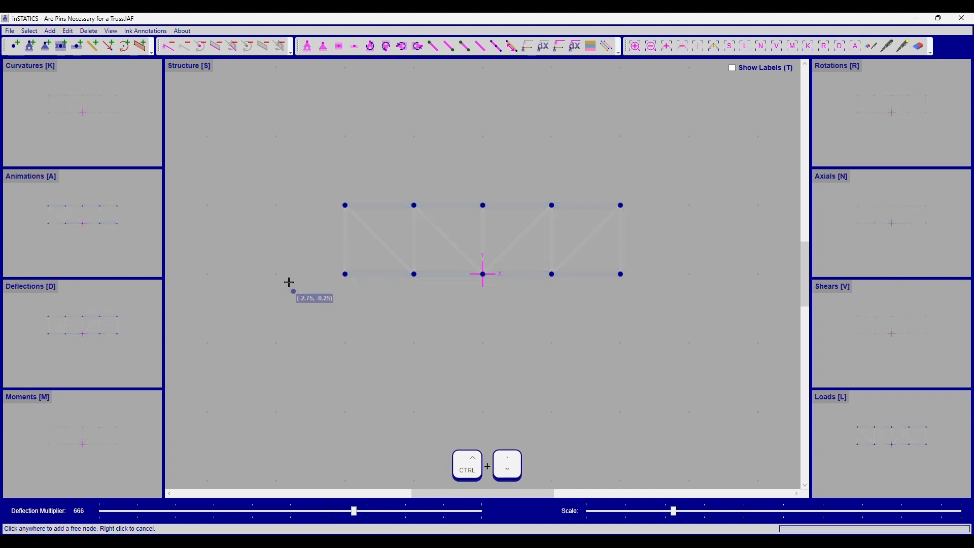
click(276, 274)
click(688, 273)
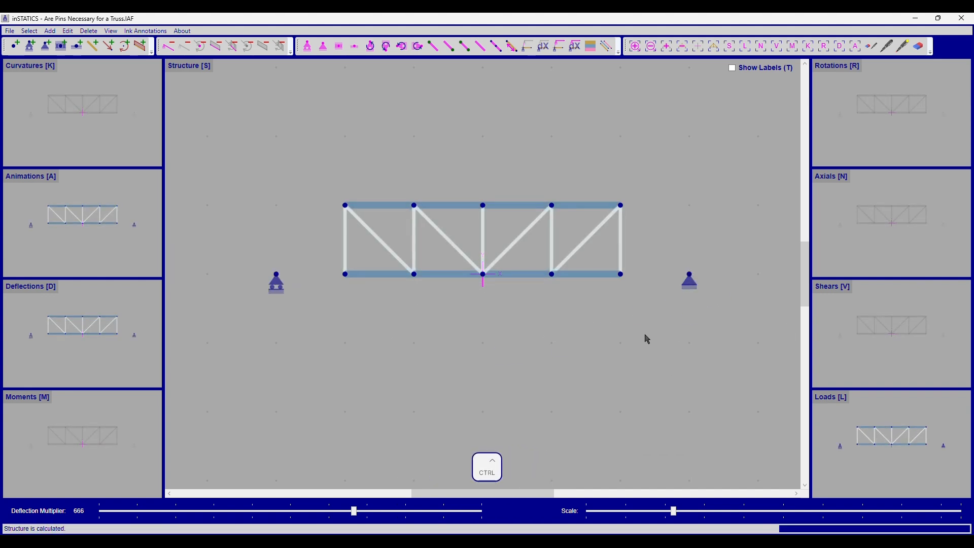
Step: Extend the bottom chord with frames out to both support nodes
key(ctrl+f)
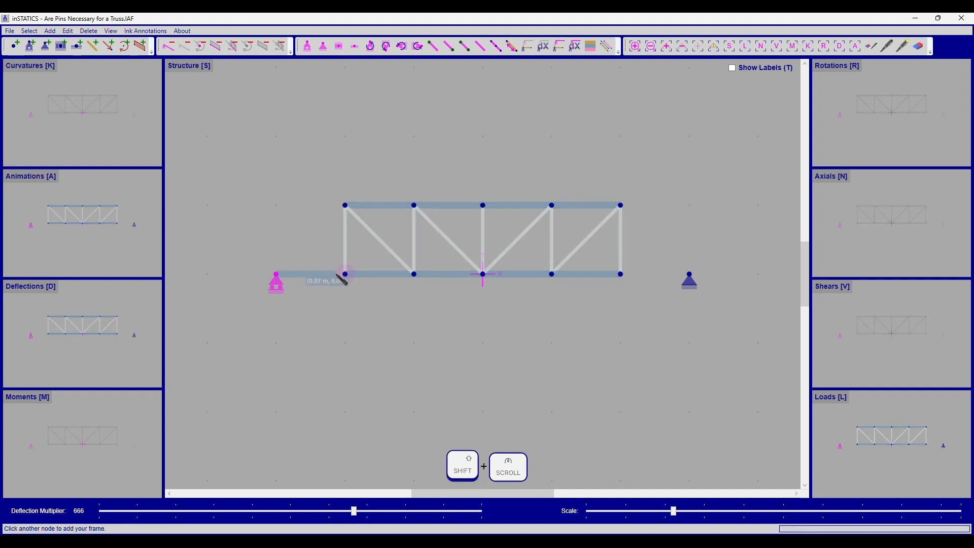
shift+click(345, 274)
shift+click(620, 274)
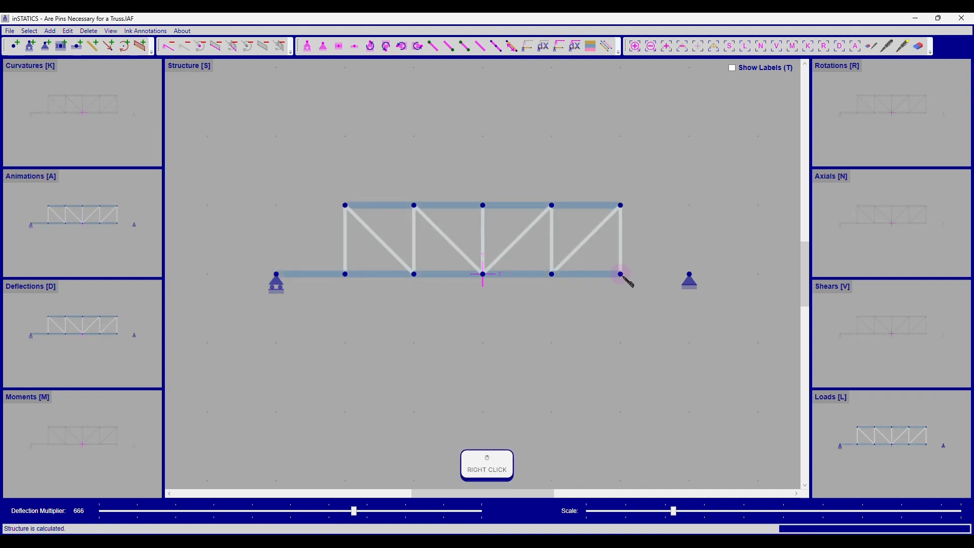
scroll(655, 279, down, 3)
shift+click(689, 274)
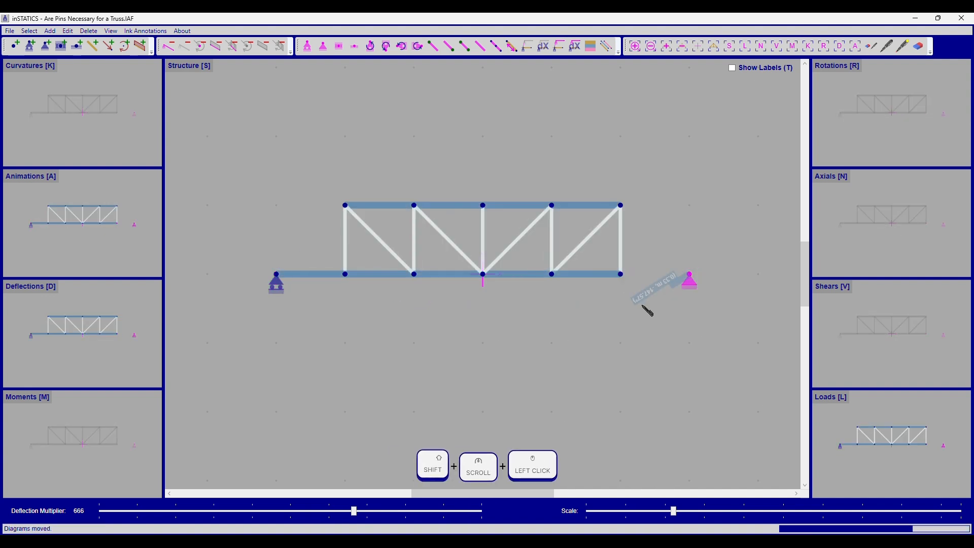
right_click(401, 328)
Step: Add inclined end frames from each support up to the nearest top chord corner node
shift+click(275, 274)
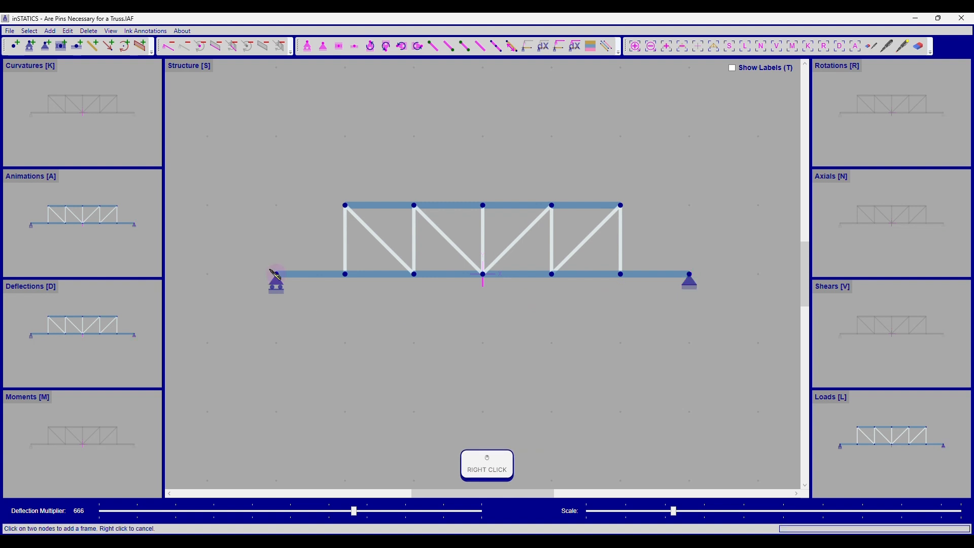
shift+click(345, 205)
shift+click(621, 205)
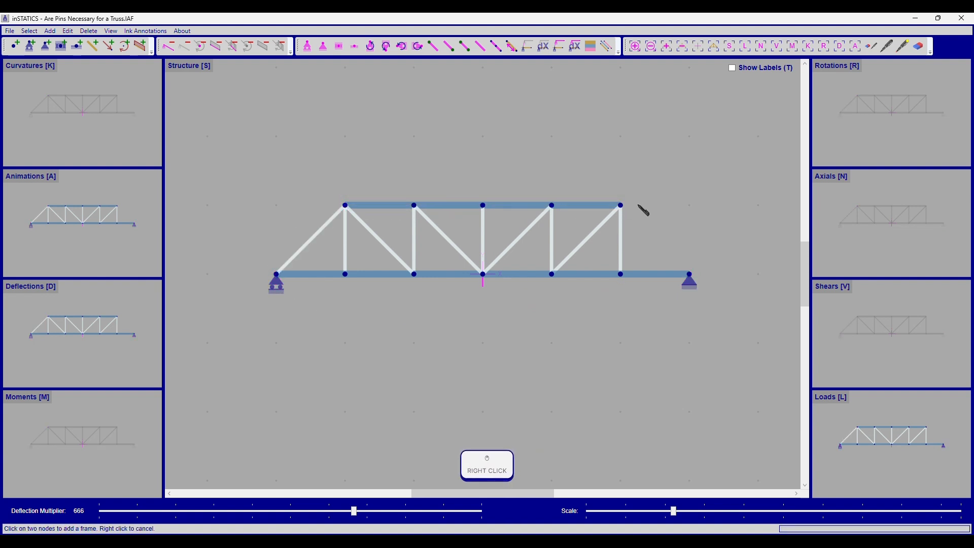
shift+click(689, 274)
right_click(551, 318)
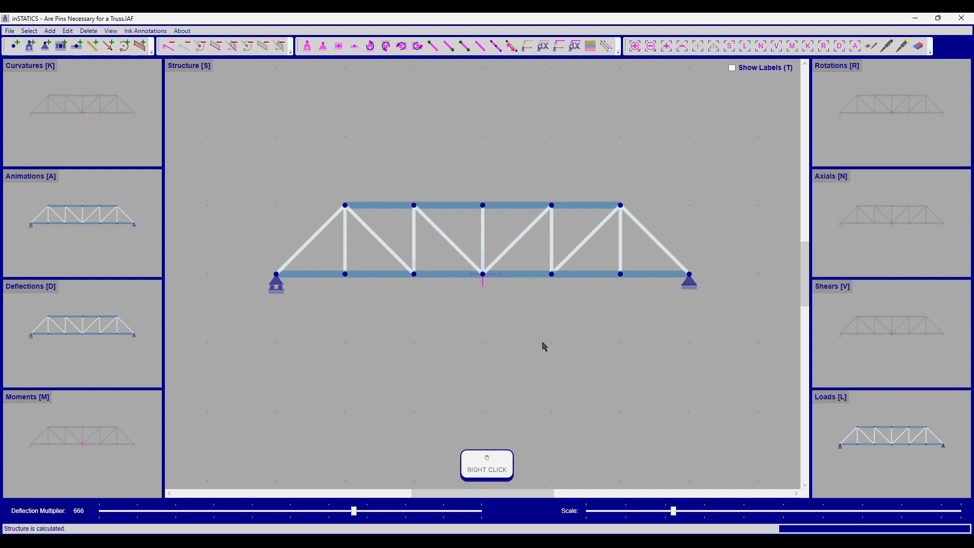
Step: Select the five interior bottom chord nodes and apply a force of X 0.00 N, Y -5E3 N to them
drag(334, 260, 380, 307)
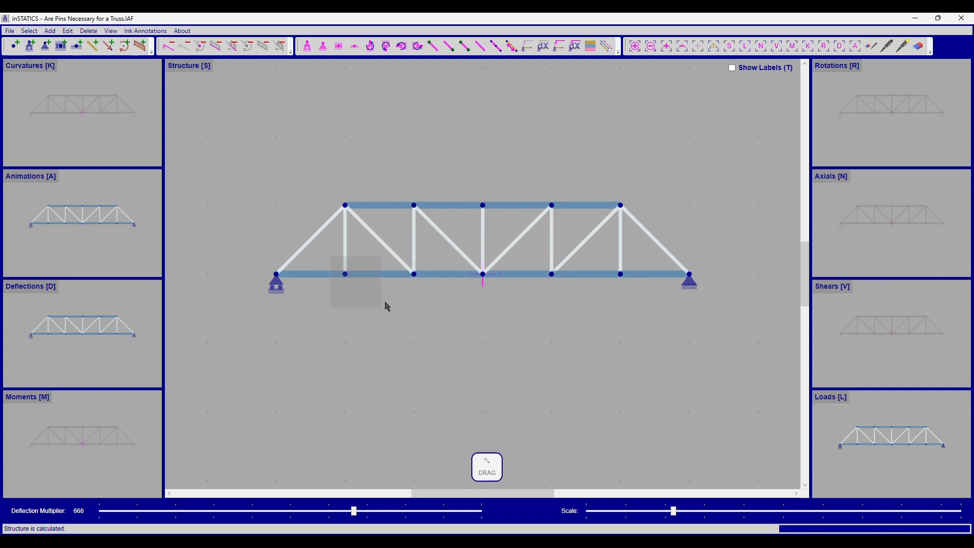
drag(403, 240, 422, 277)
drag(472, 248, 504, 300)
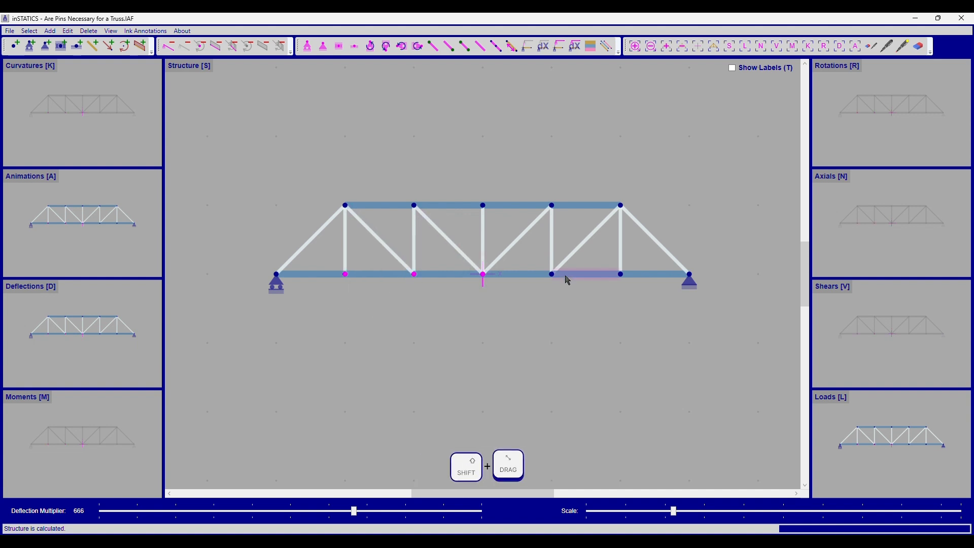
drag(539, 256, 570, 288)
drag(623, 208, 613, 277)
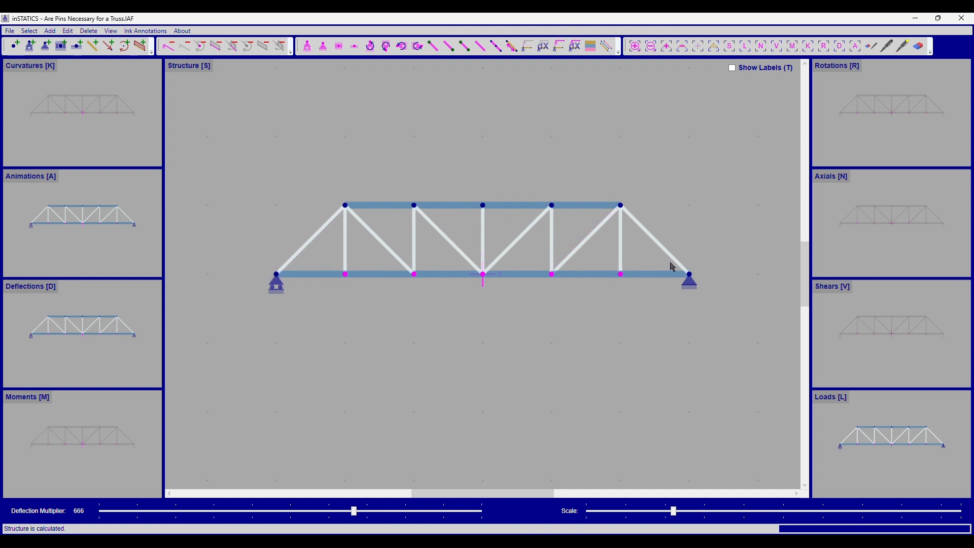
key(ctrl+p)
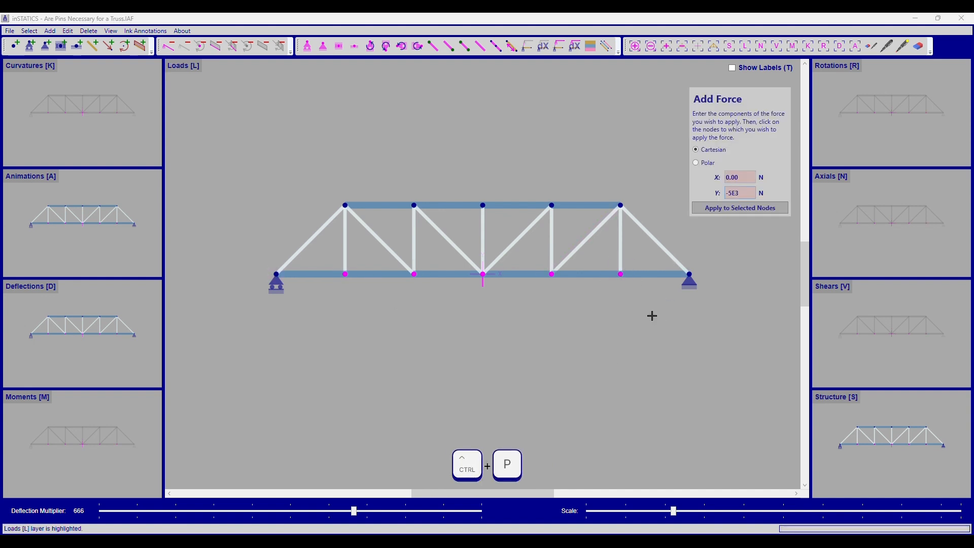
click(736, 214)
key(Escape)
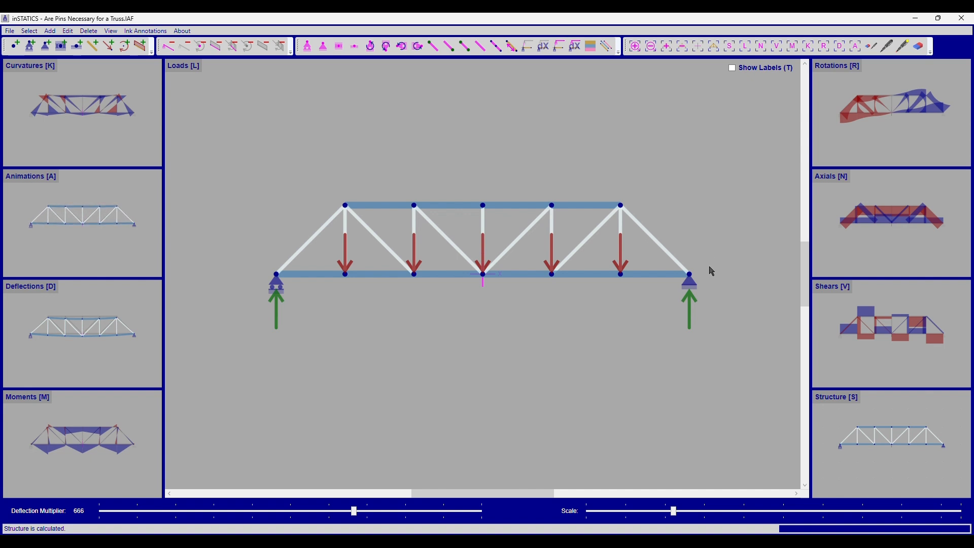
Step: Review the axial, deflection, animation and load diagrams of the truss with labels shown
key(n)
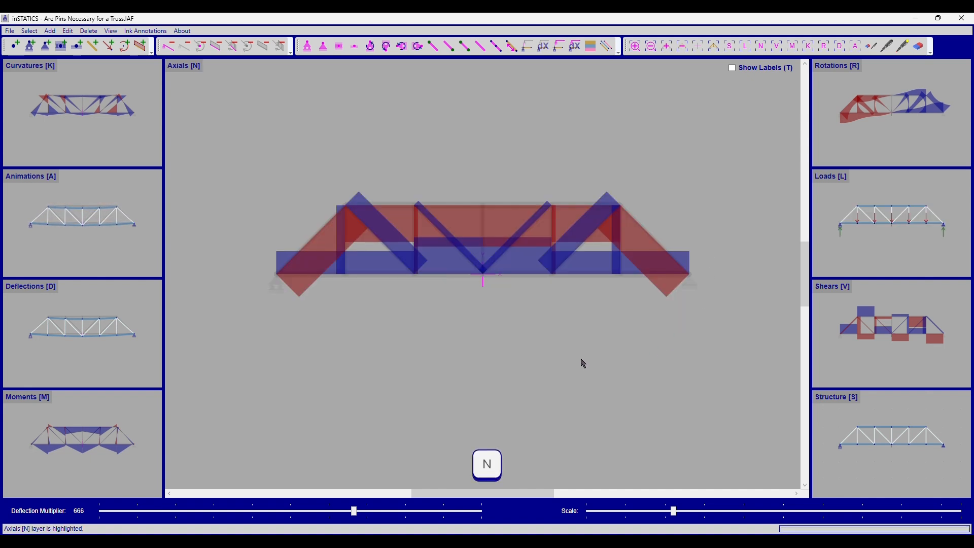
scroll(542, 338, up, 2)
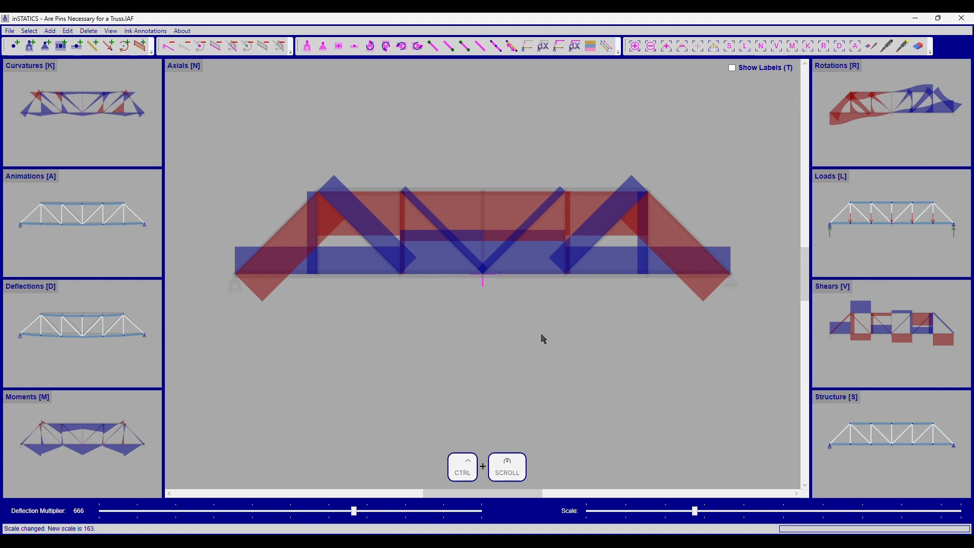
click(404, 188)
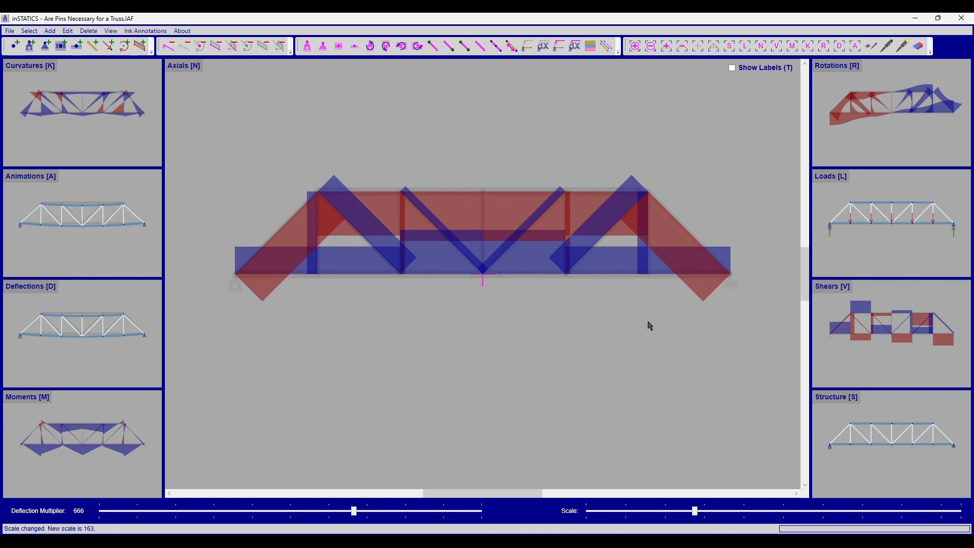
click(124, 320)
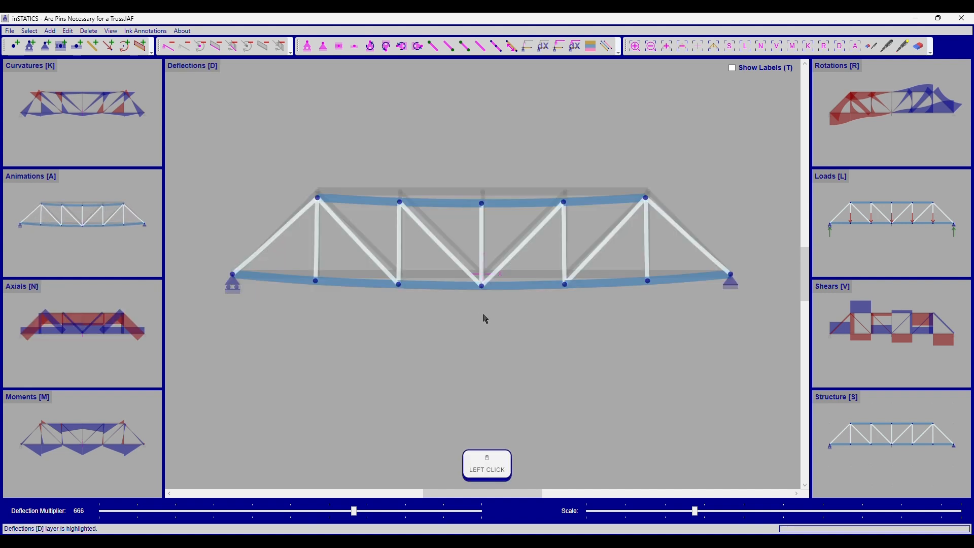
key(a)
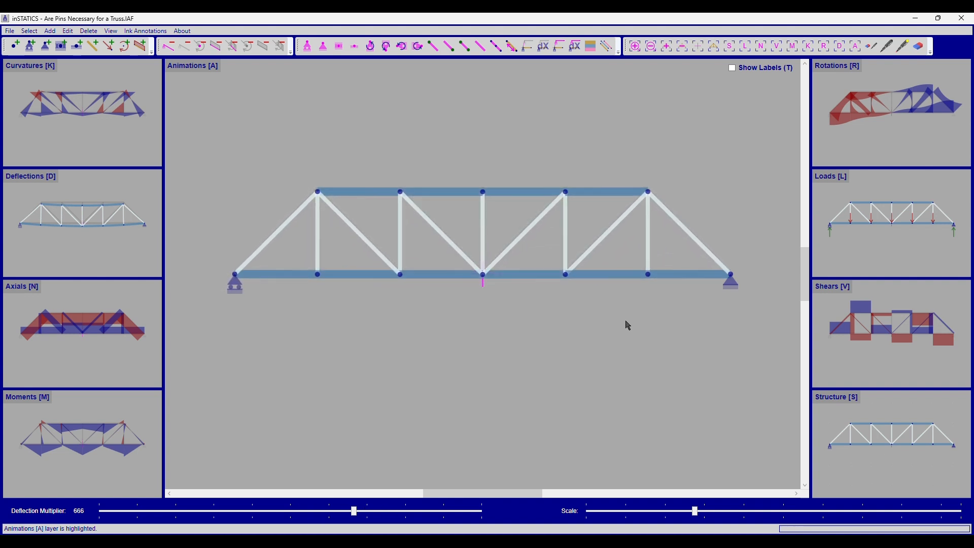
key(l)
key(t)
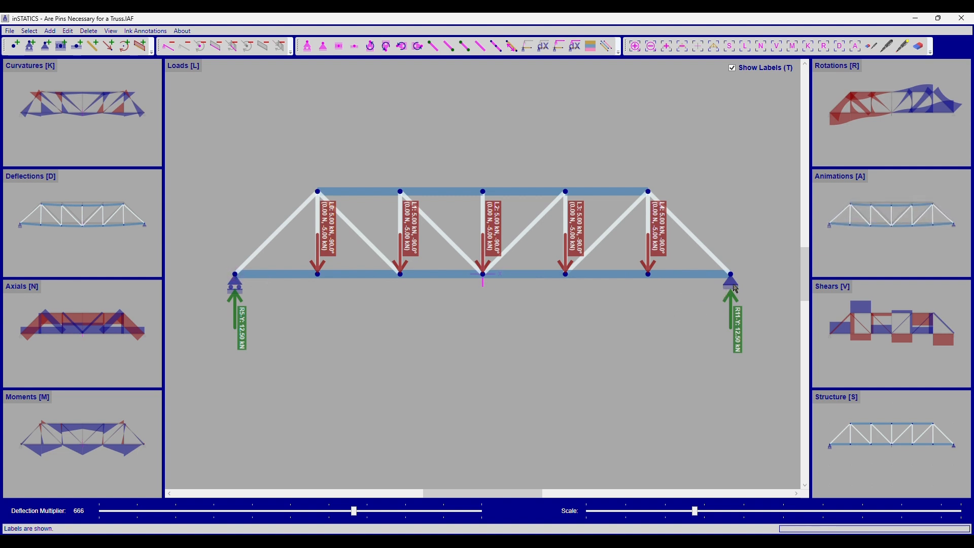
Step: Open the moments diagram of the truss for review
click(237, 281)
click(107, 437)
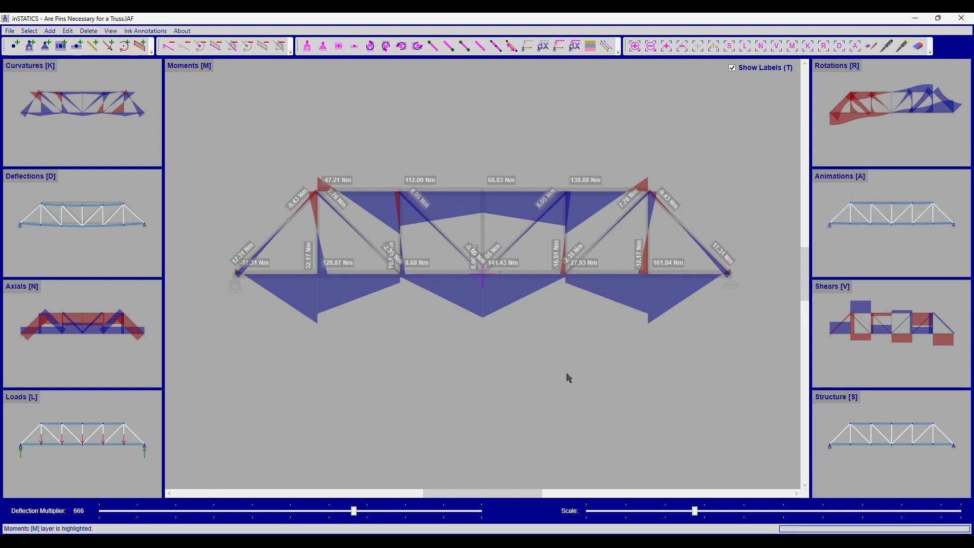
drag(567, 376, 570, 344)
Step: Copy the whole loaded truss and paste a duplicate two metres below the original
drag(207, 128, 776, 275)
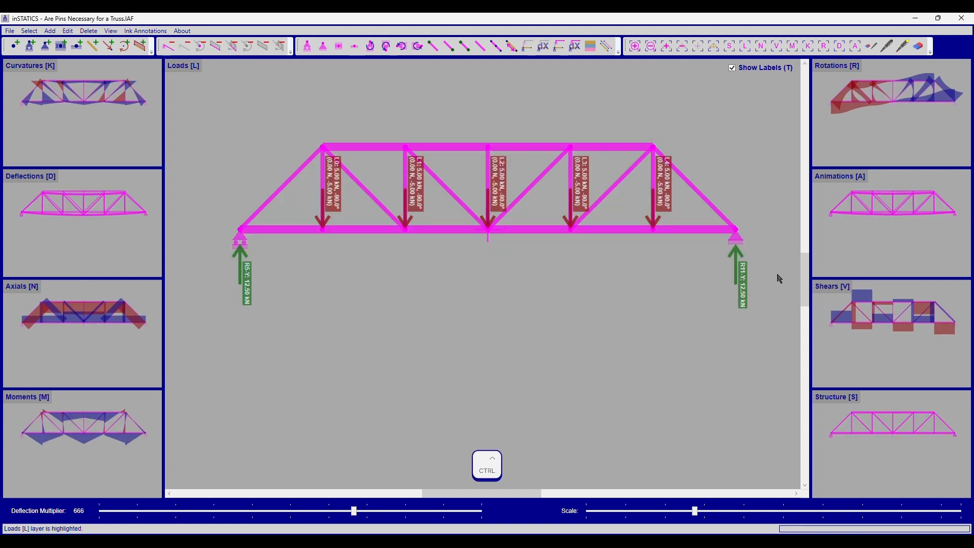
key(ctrl+c)
click(736, 230)
shift+click(735, 394)
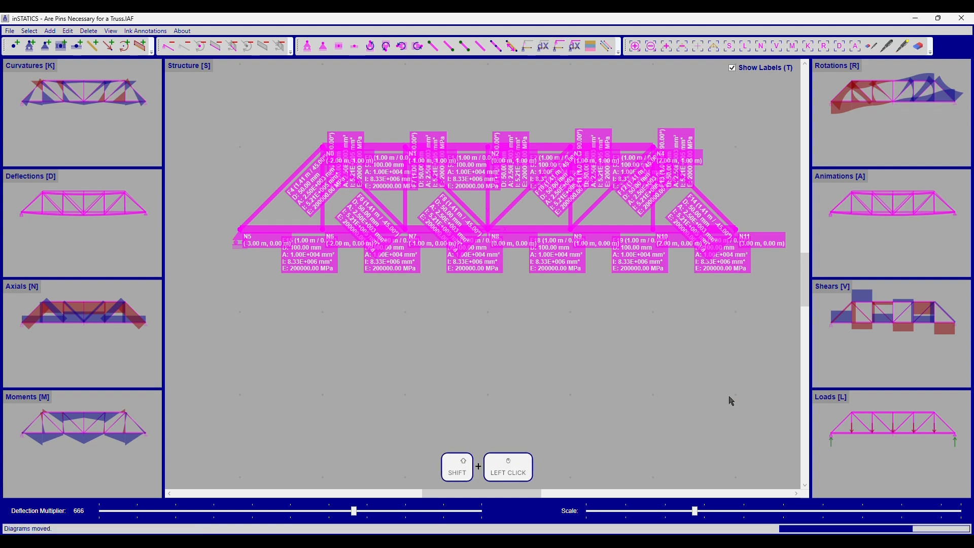
click(733, 282)
key(Escape)
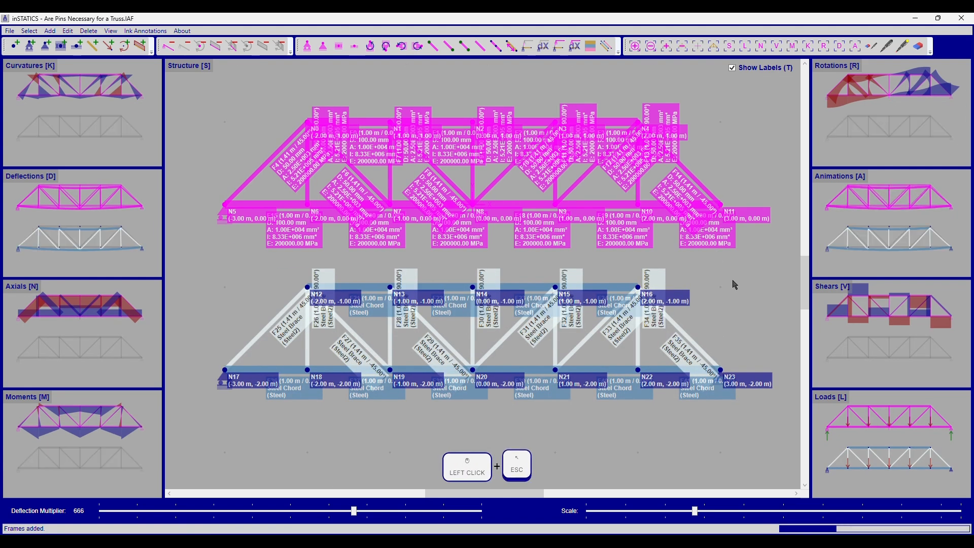
Step: Hide labels and release the moments at both ends of every web member of the copied truss
key(t)
key(l)
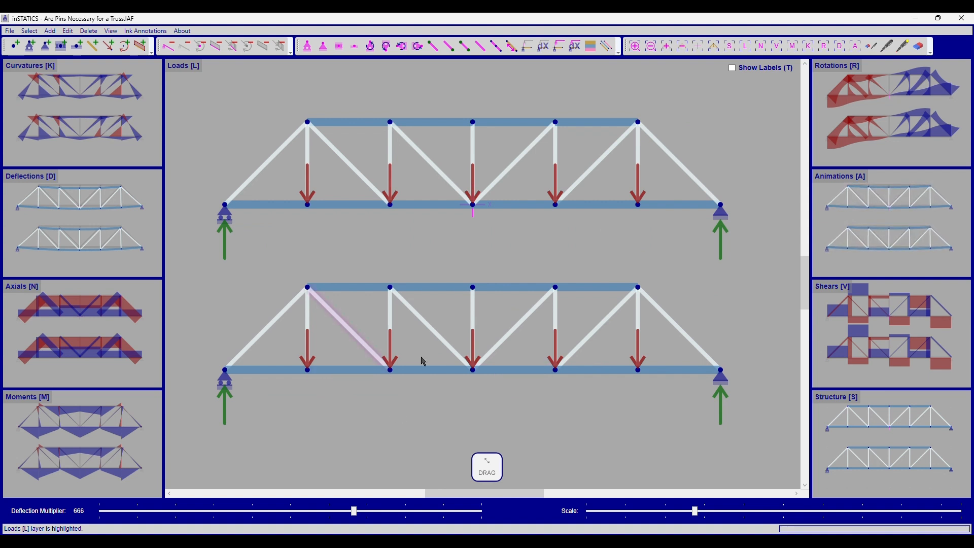
drag(727, 317, 246, 332)
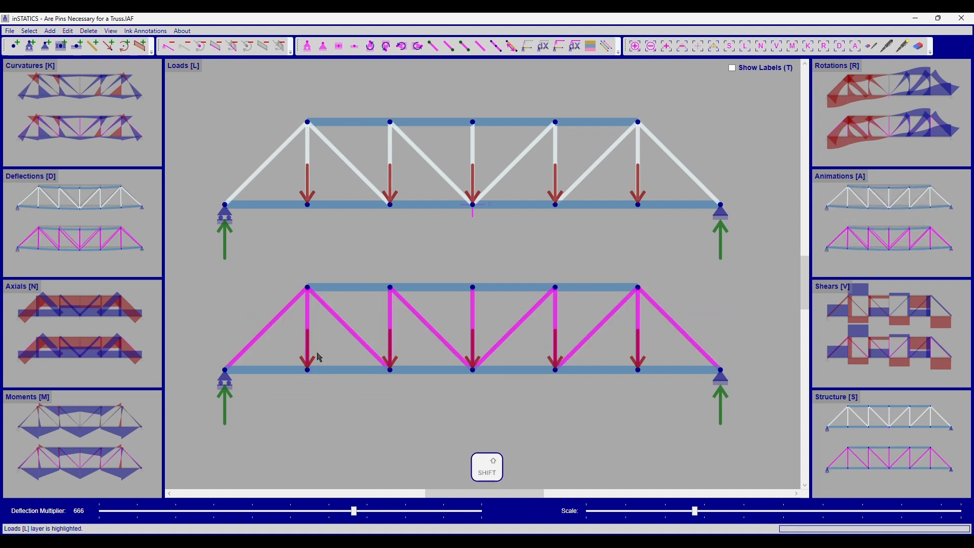
key(shift+7)
key(Escape)
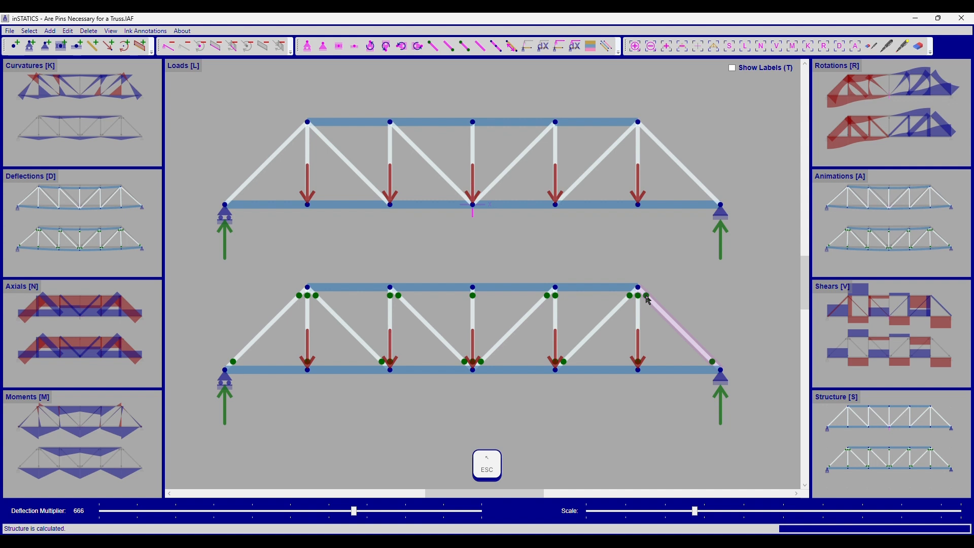
Step: Add end moment releases to the left-side top and bottom chord segments of the copied truss
click(350, 287)
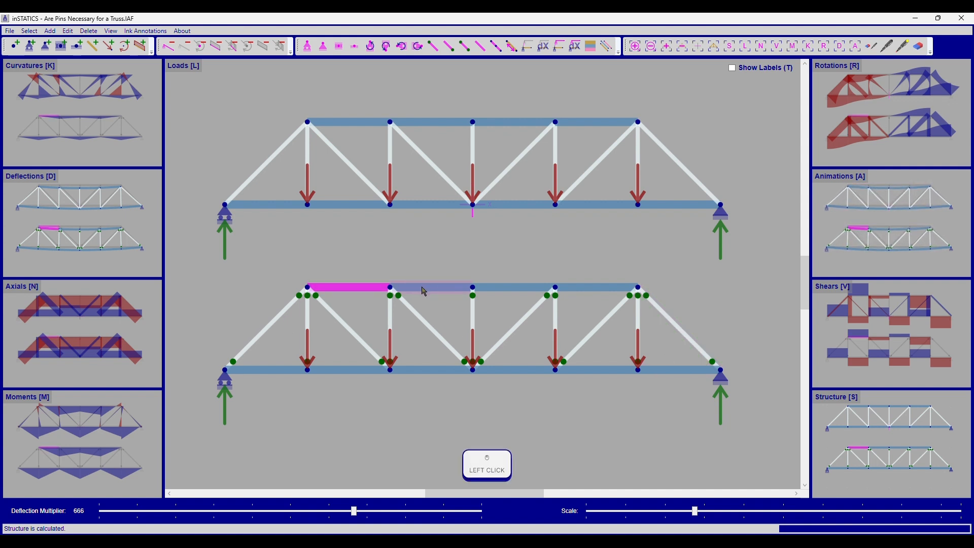
shift+click(431, 287)
key(shift+2)
key(Escape)
click(355, 372)
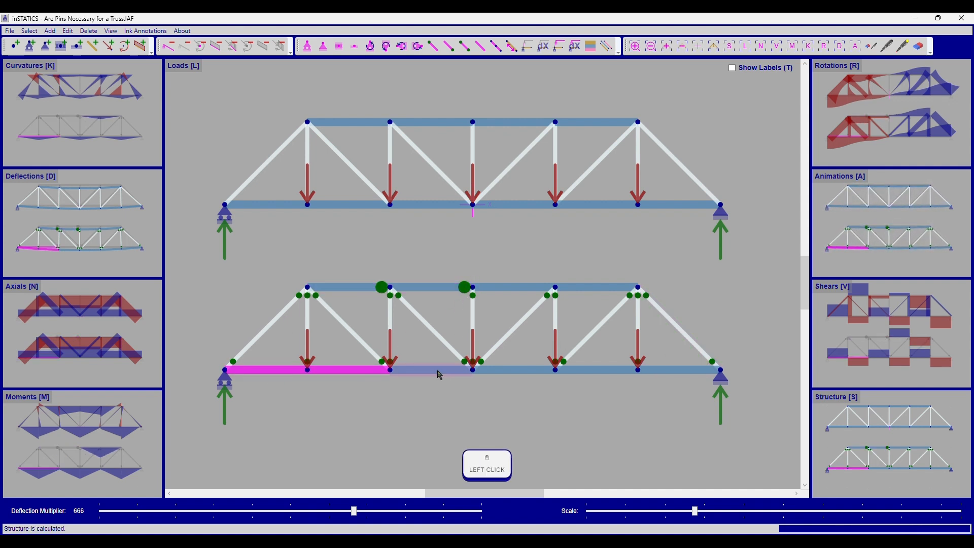
shift+click(440, 375)
key(Escape)
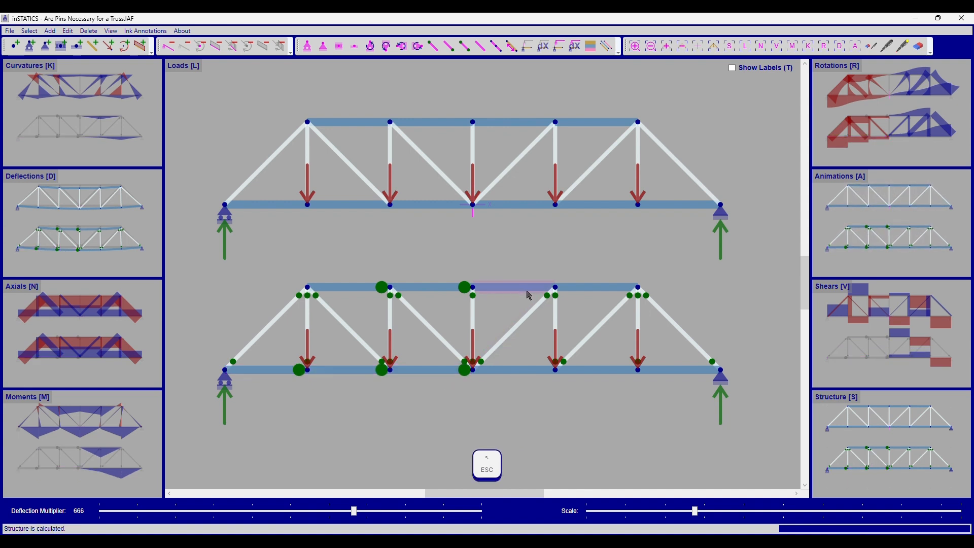
Step: Add end moment releases to the right-side top and bottom chord segments of the copied truss
click(583, 286)
shift+click(600, 370)
shift+click(680, 374)
key(shift+1)
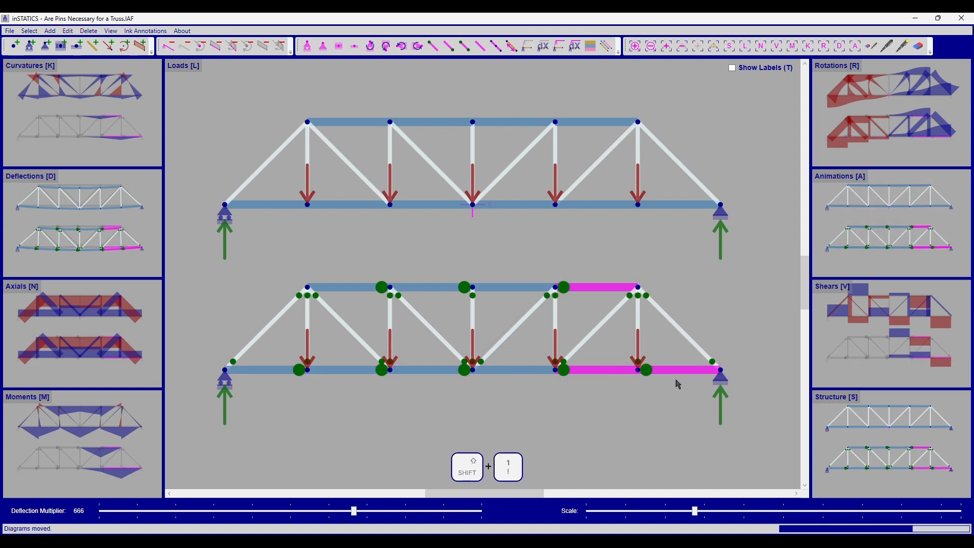
shift+click(501, 288)
shift+click(504, 370)
right_click(539, 405)
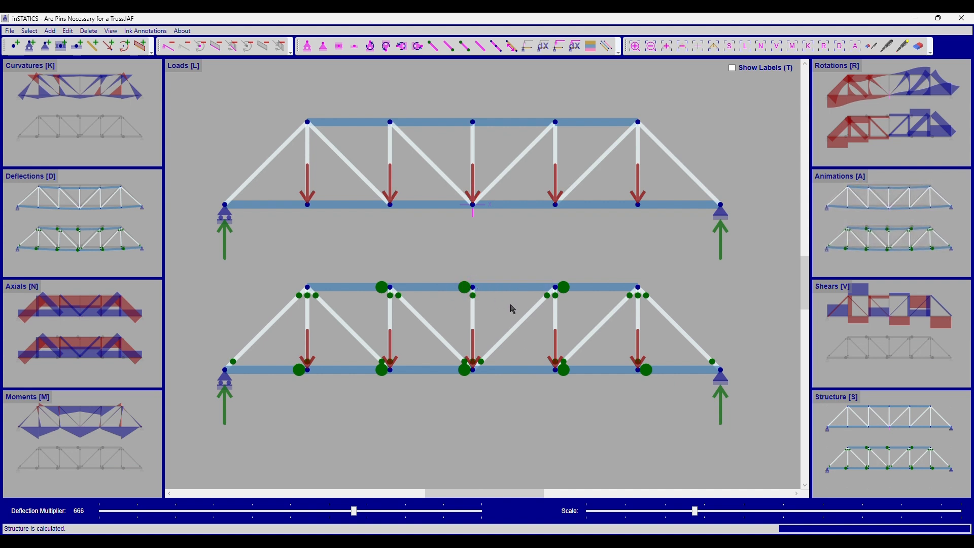
Step: Compare the moment, axial, curvature and shear diagrams of both trusses, ending on the loads view with labels shown
key(m)
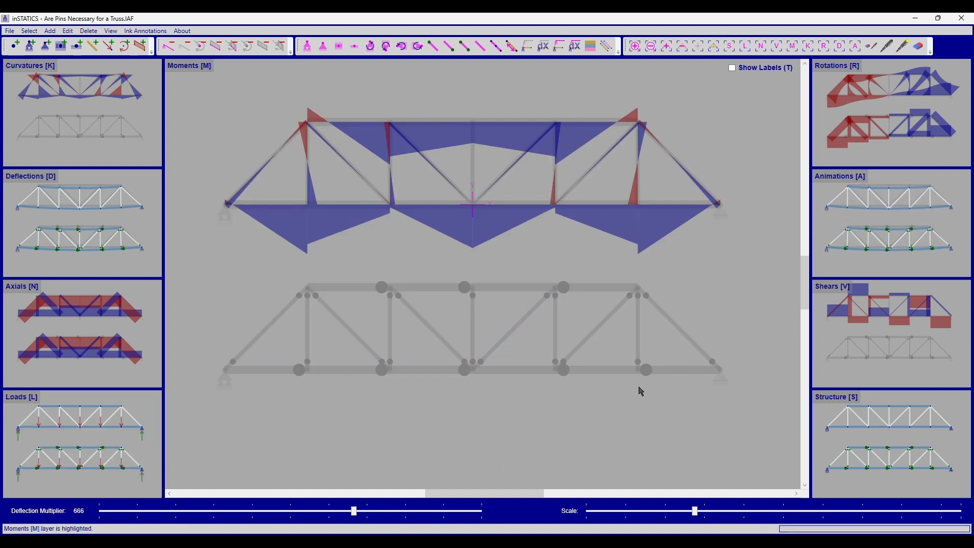
key(n)
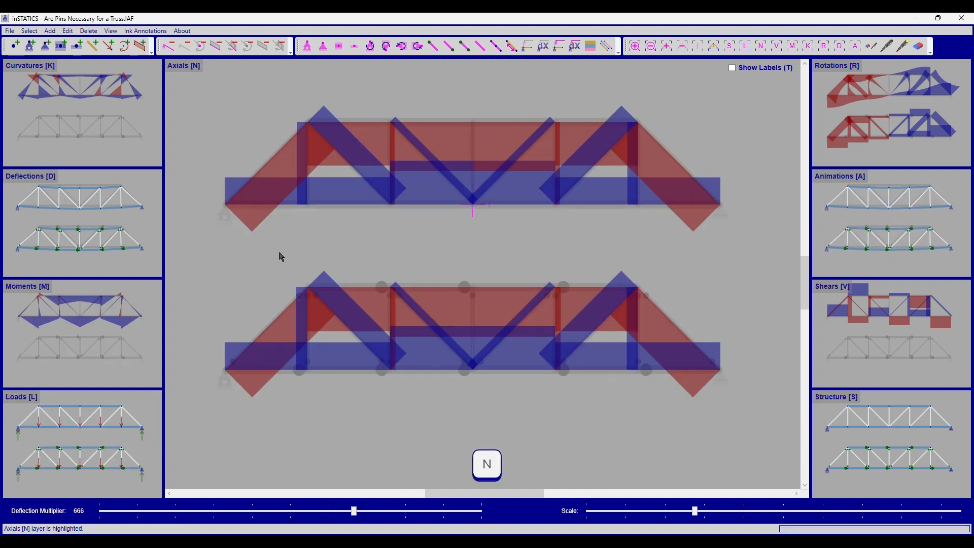
click(123, 453)
key(m)
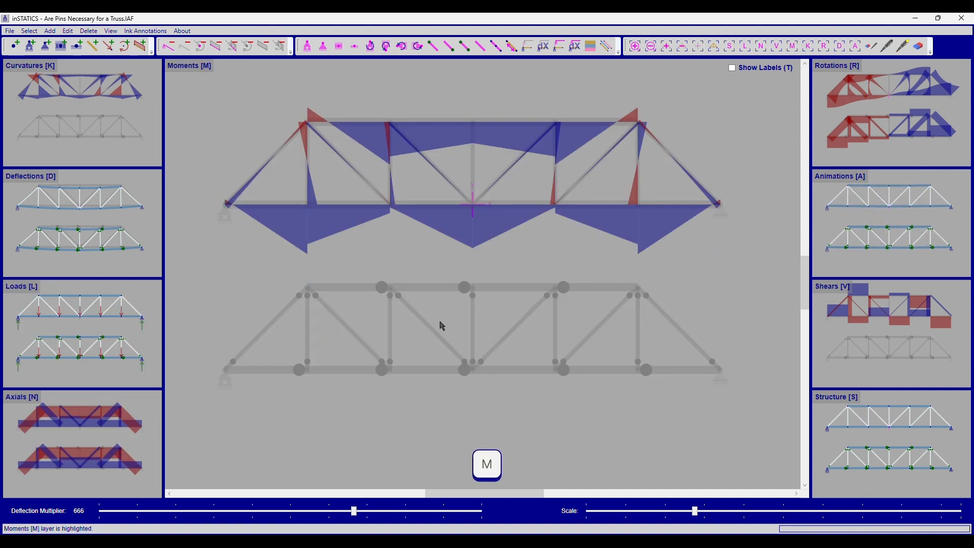
key(k)
key(v)
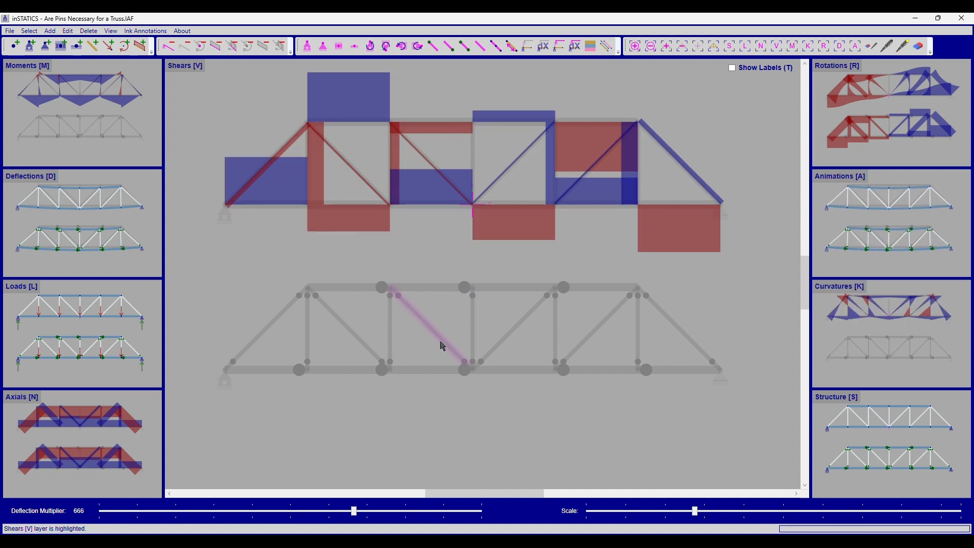
key(n)
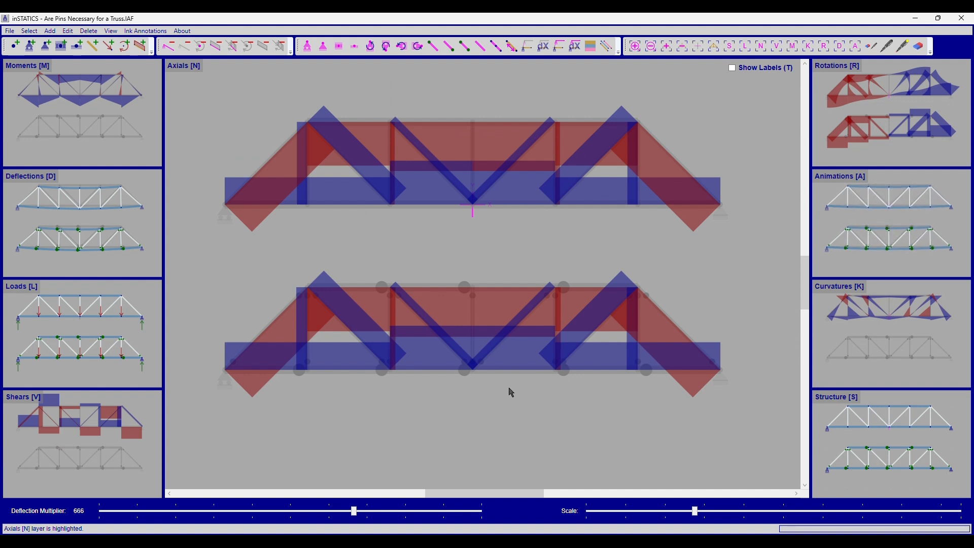
key(l)
key(t)
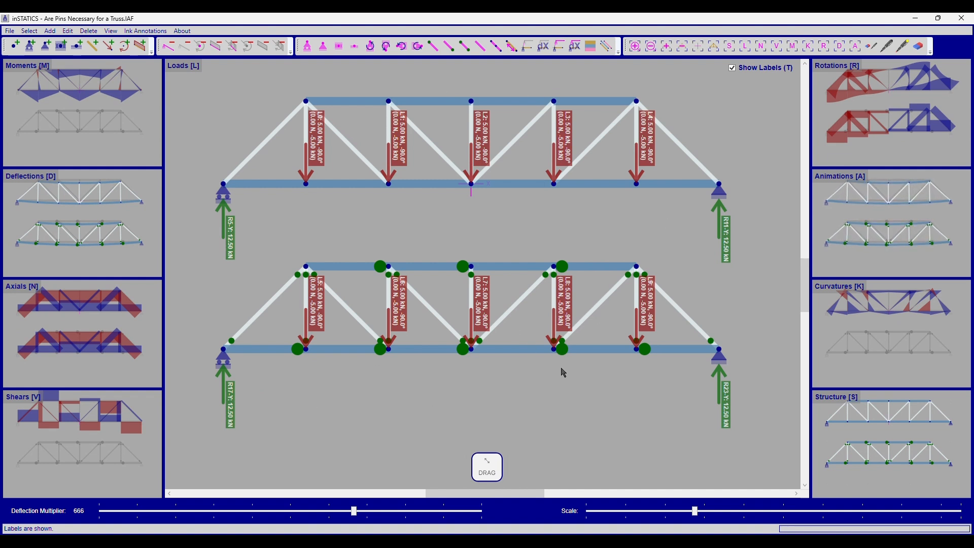
Step: Copy the released truss and paste a third copy below it
drag(563, 406, 563, 389)
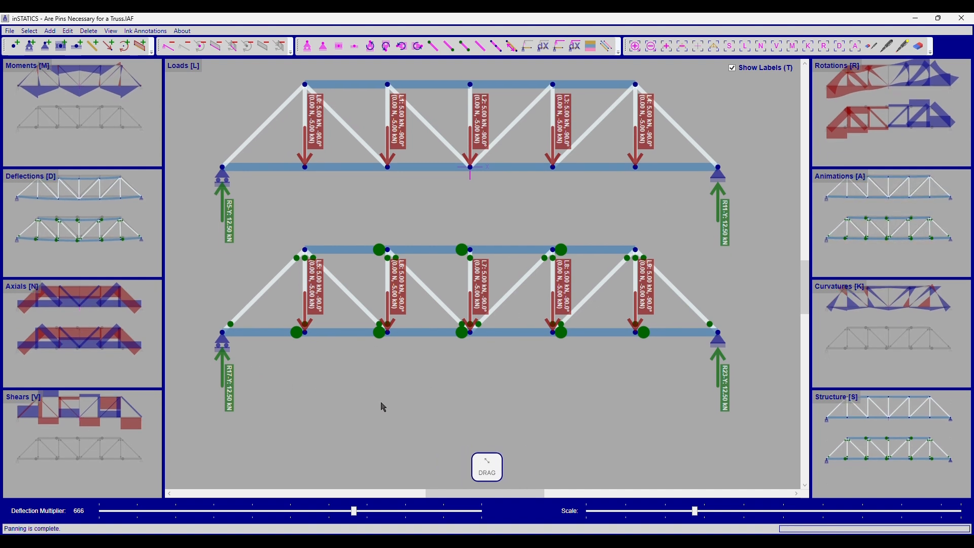
scroll(533, 393, down, 2)
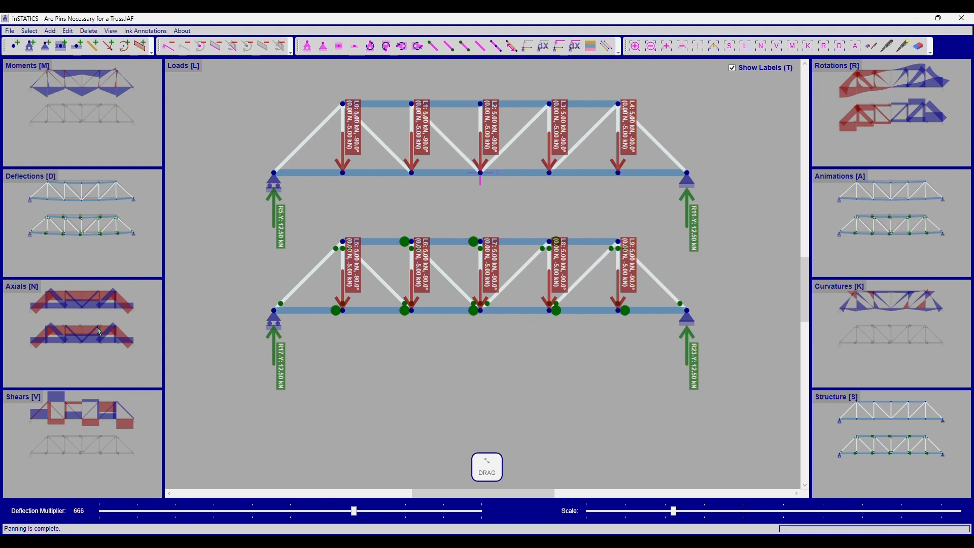
drag(231, 222, 728, 355)
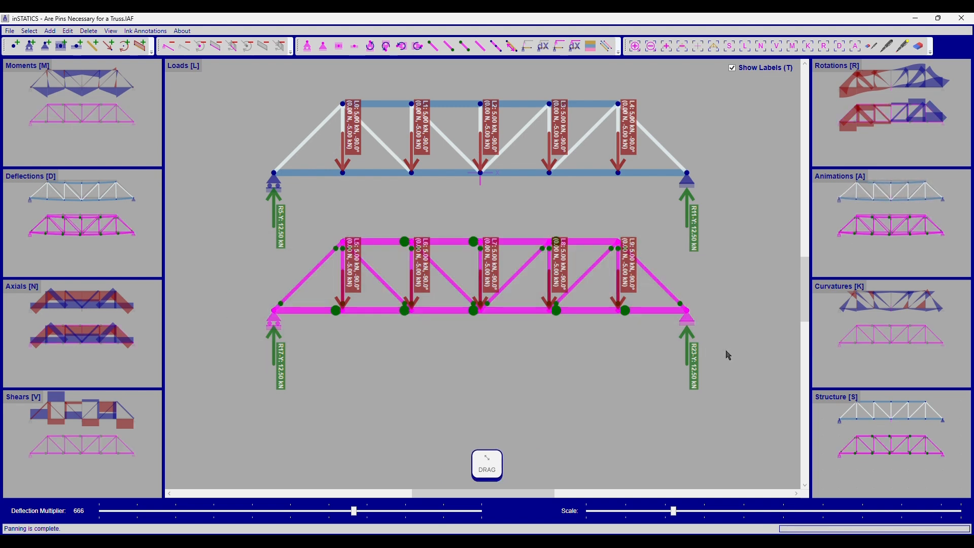
key(ctrl+c)
click(687, 174)
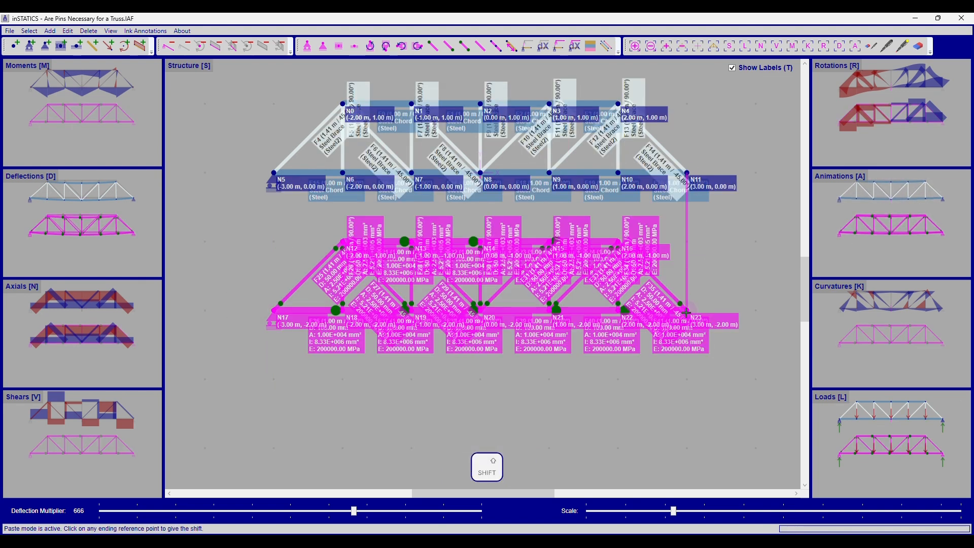
click(687, 311)
Step: Remove the moment releases from the top and bottom chords of the third truss
key(t)
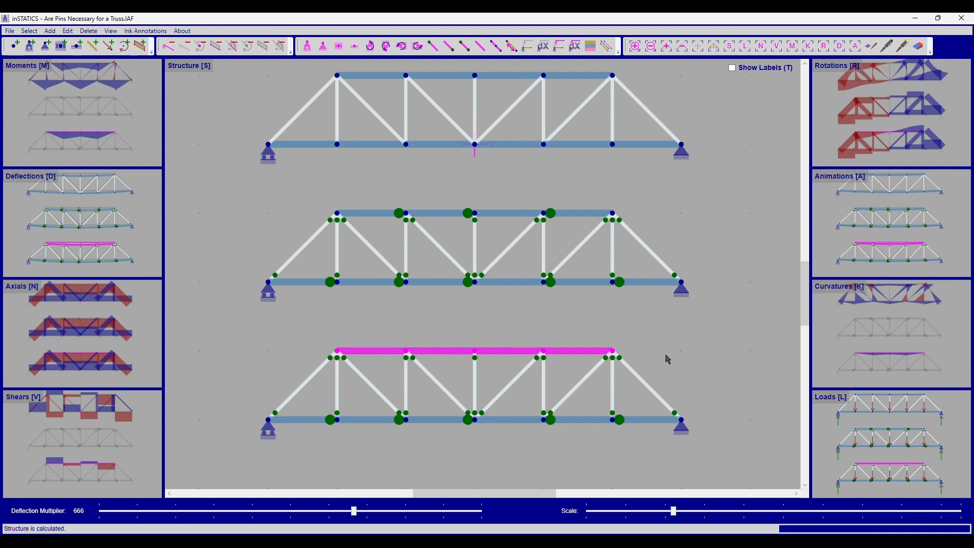
key(Escape)
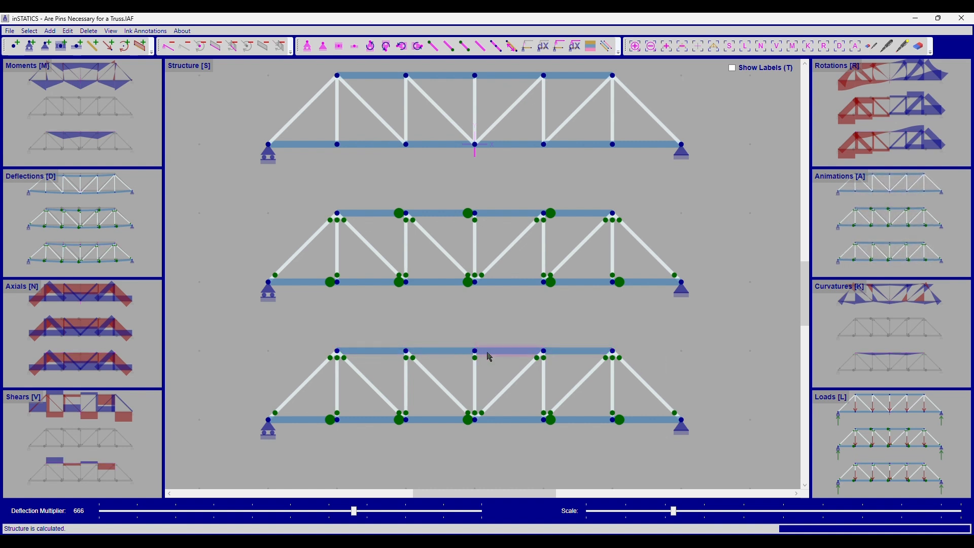
drag(234, 403, 730, 439)
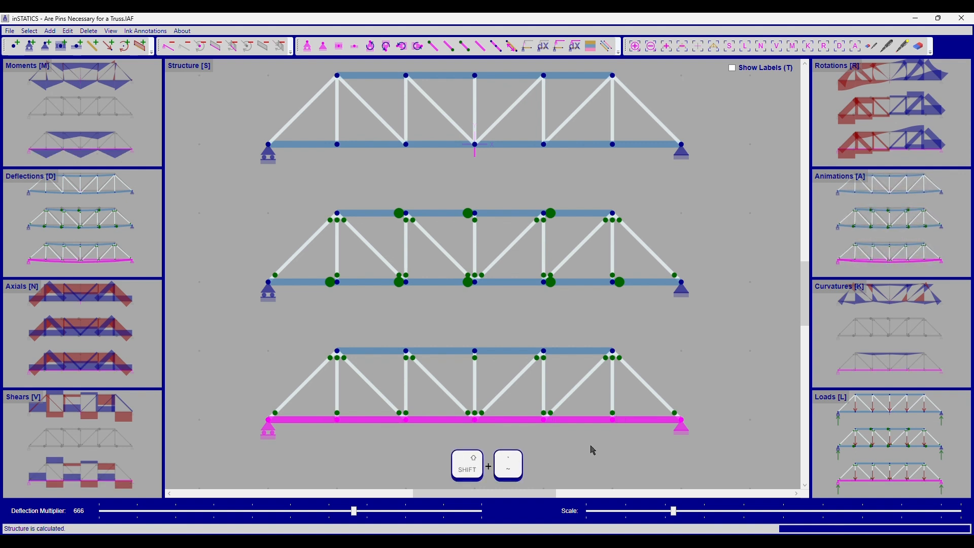
key(Escape)
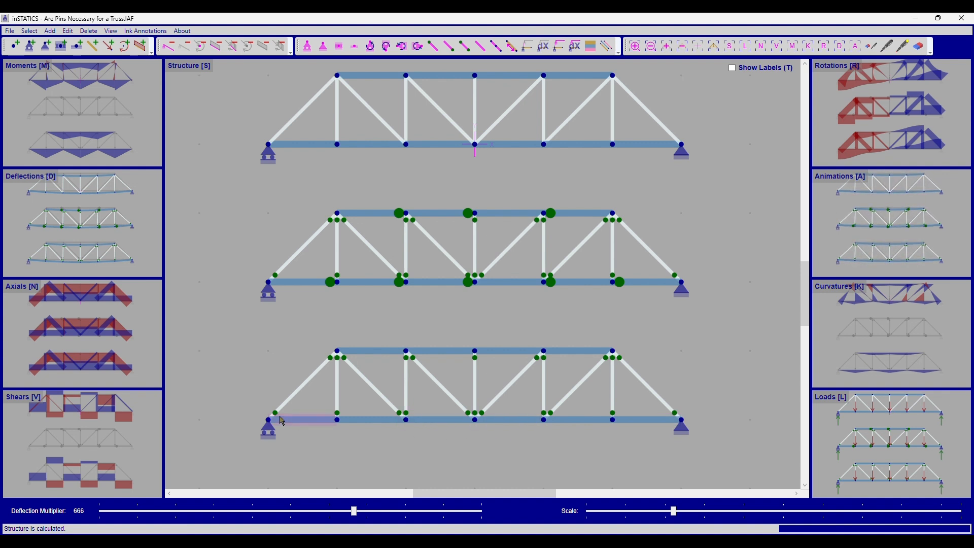
Step: Split the third truss's middle top and bottom chord segments and pin the new midpoint nodes
click(513, 355)
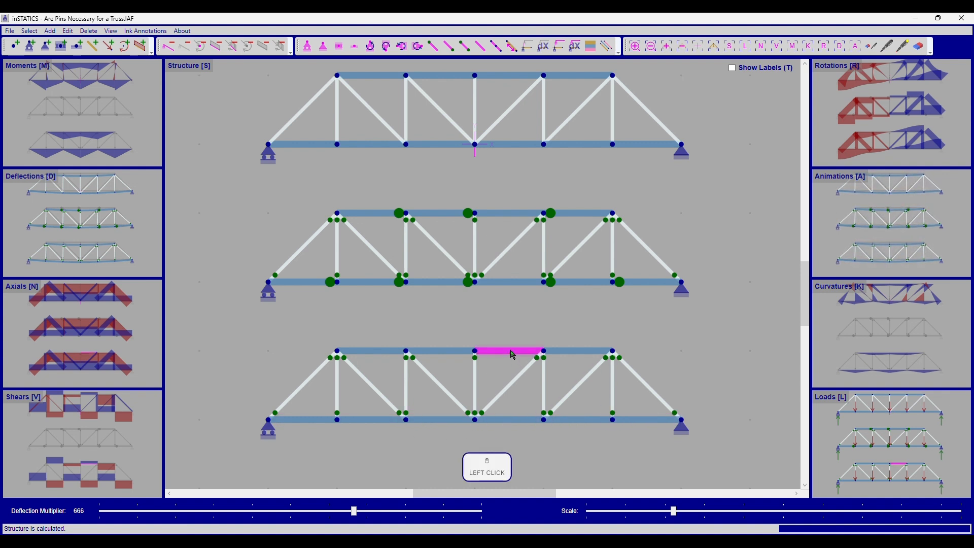
click(517, 420)
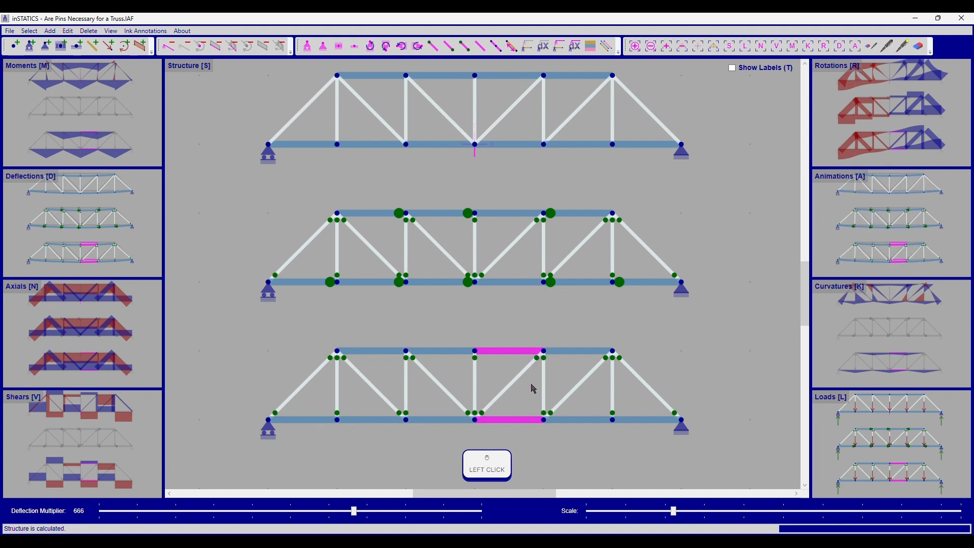
key(shift+t)
click(496, 266)
right_click(629, 326)
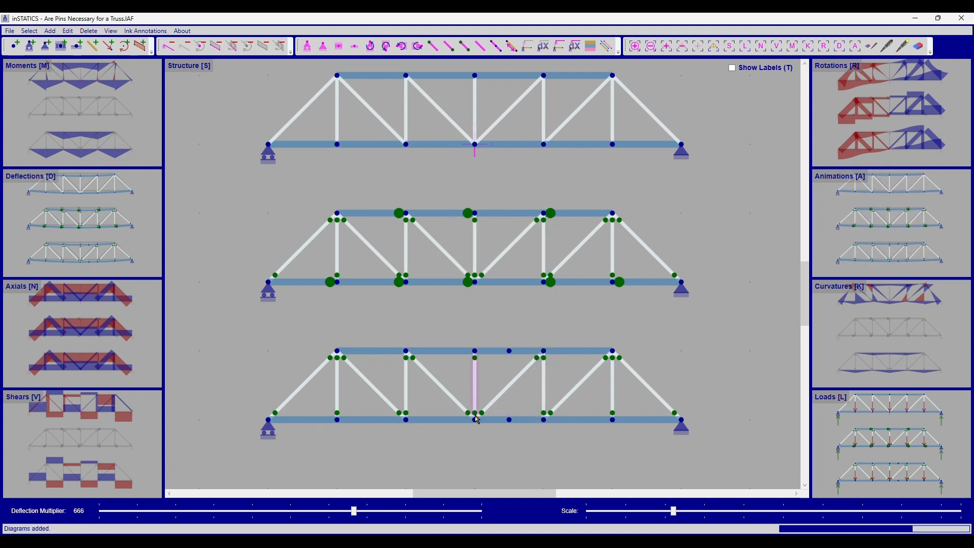
right_click(494, 354)
right_click(495, 420)
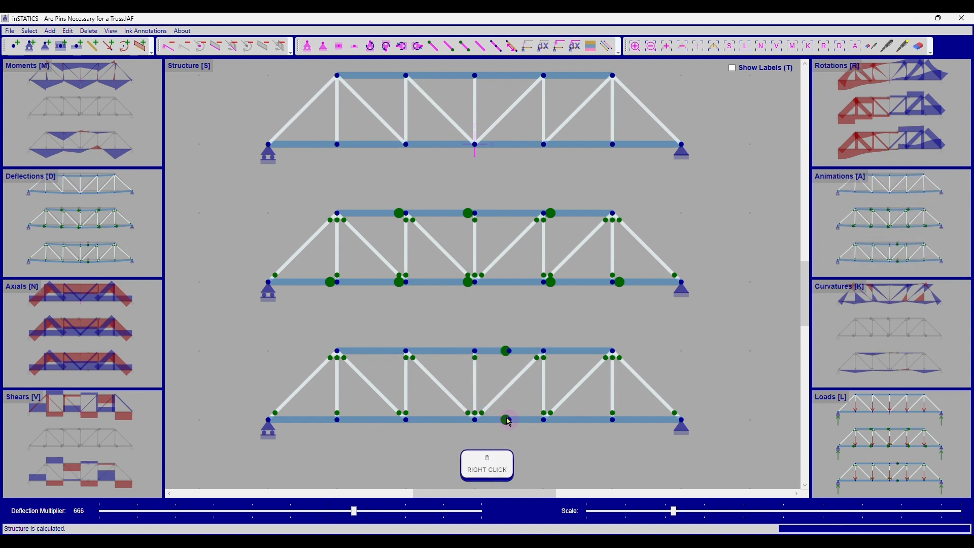
Step: Compare the moment and axial diagrams of the three trusses, inspecting the top chord axial force labels
key(m)
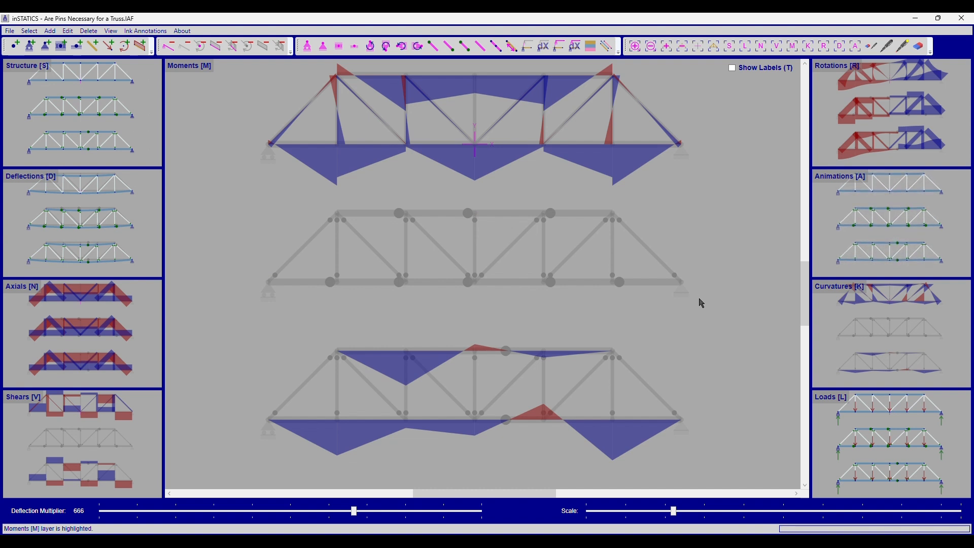
key(n)
key(t)
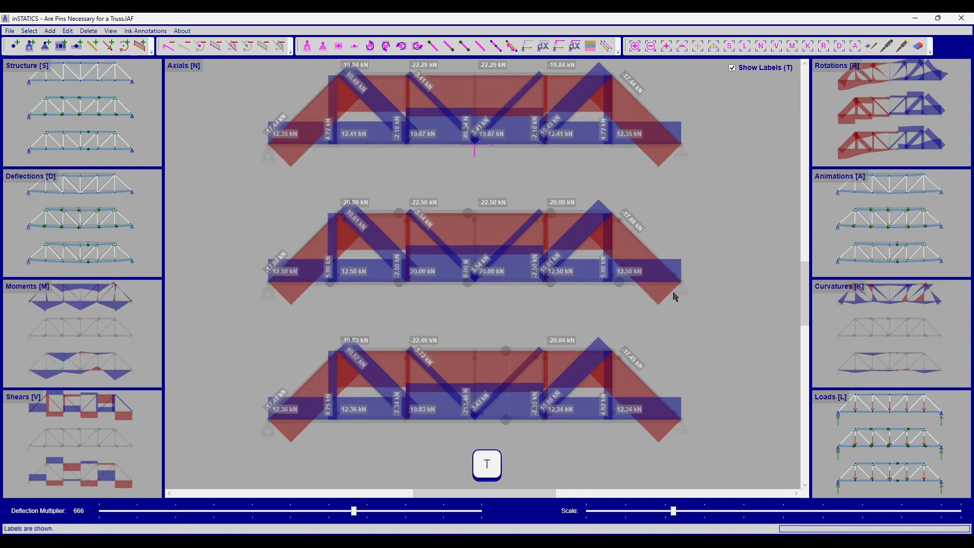
drag(676, 298, 681, 307)
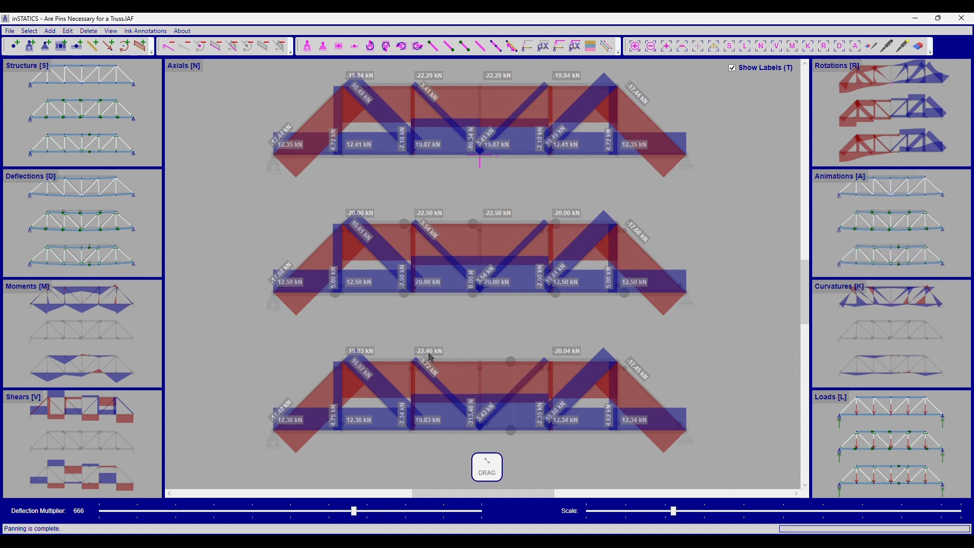
click(448, 362)
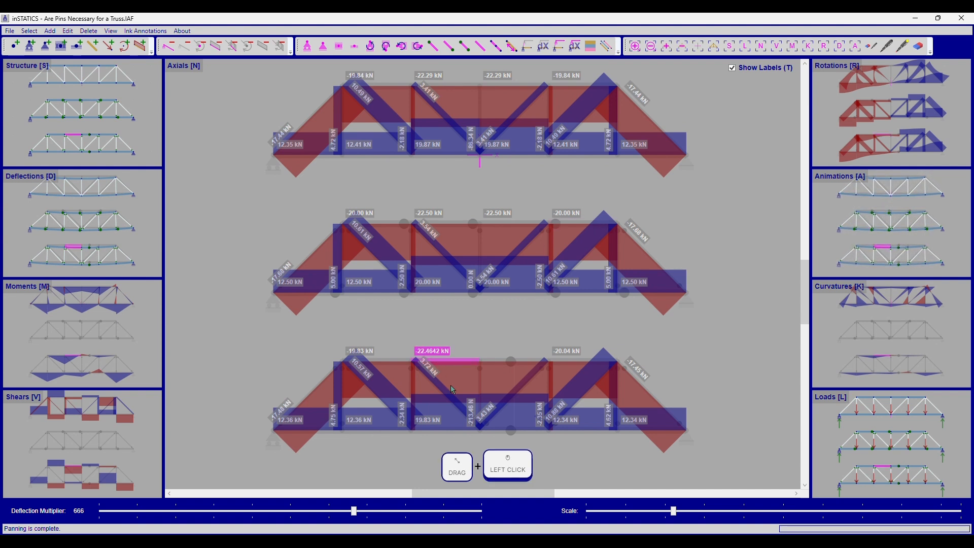
click(449, 222)
click(442, 85)
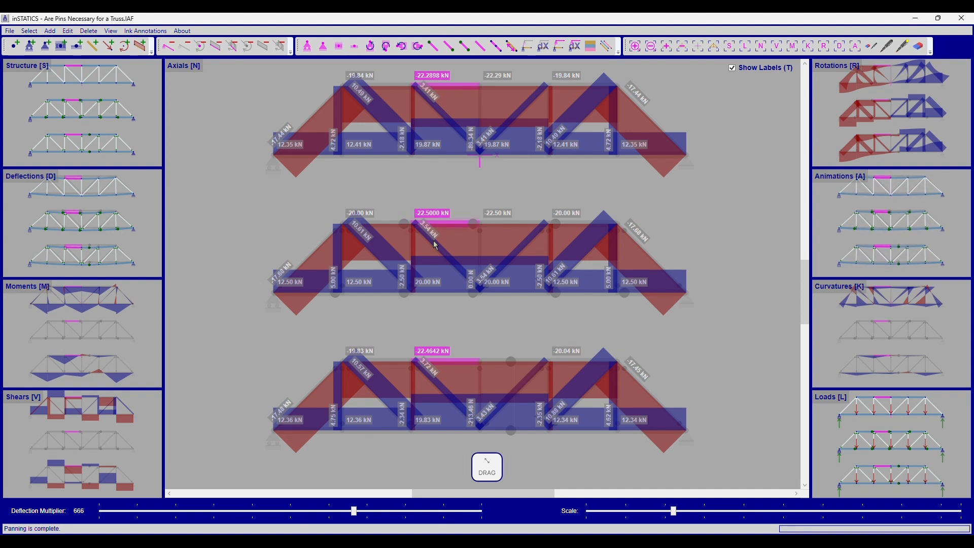
Step: Inspect the axial force labels of the end diagonals in the three trusses
right_click(461, 351)
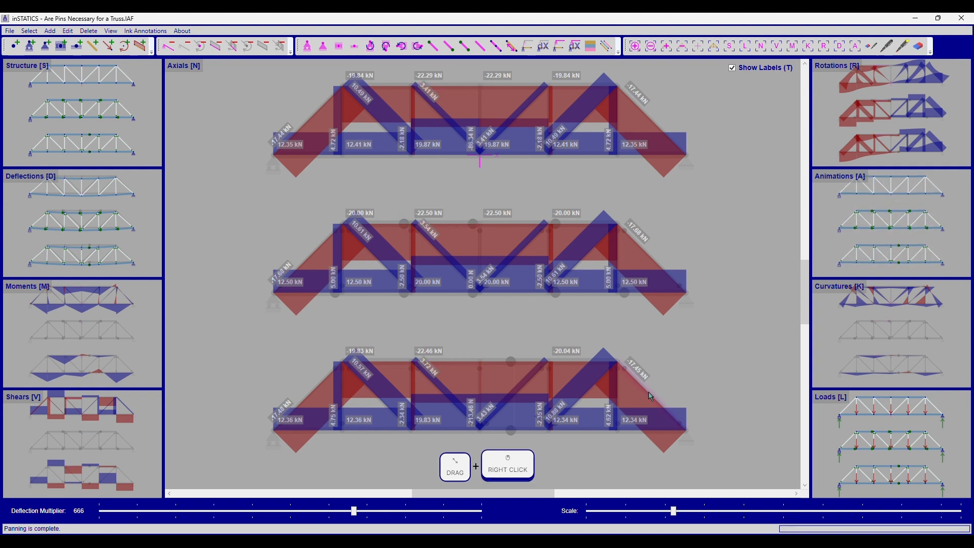
click(652, 396)
click(653, 261)
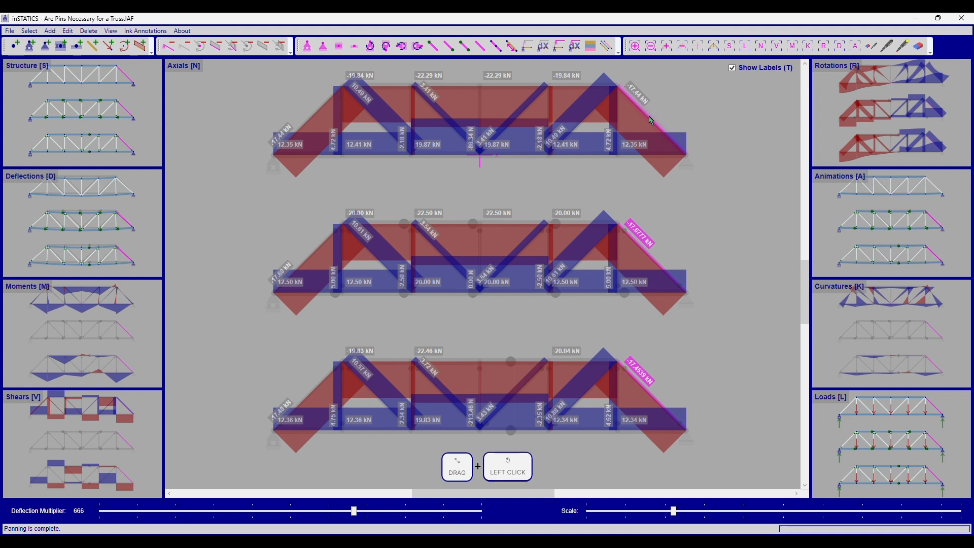
click(642, 100)
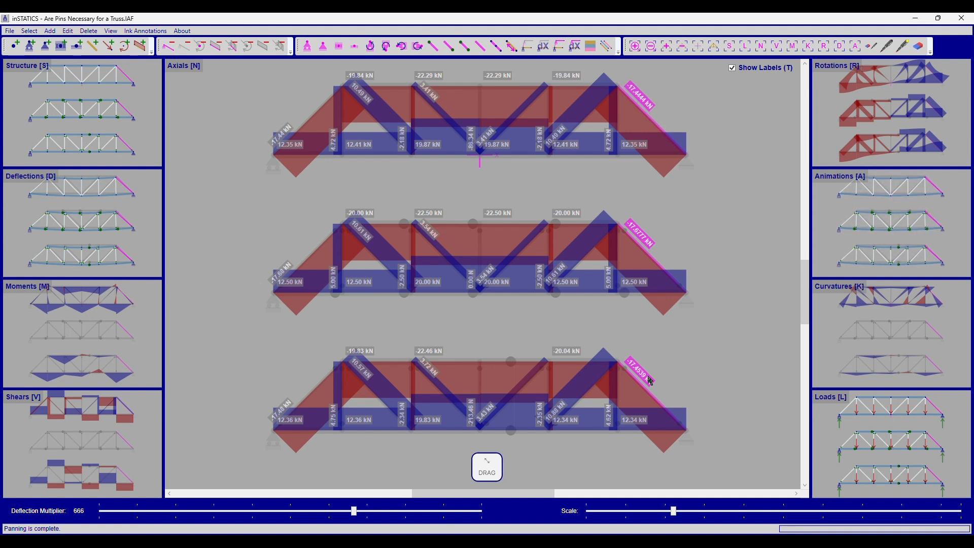
right_click(719, 365)
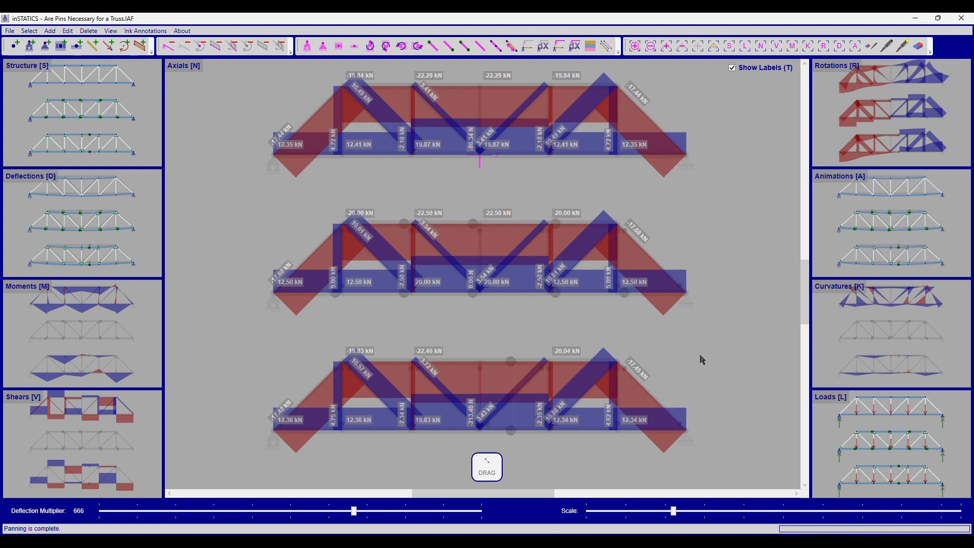
Step: Copy the first truss's bottom chord with its supports and loads, and paste it as a beam below the third truss
key(m)
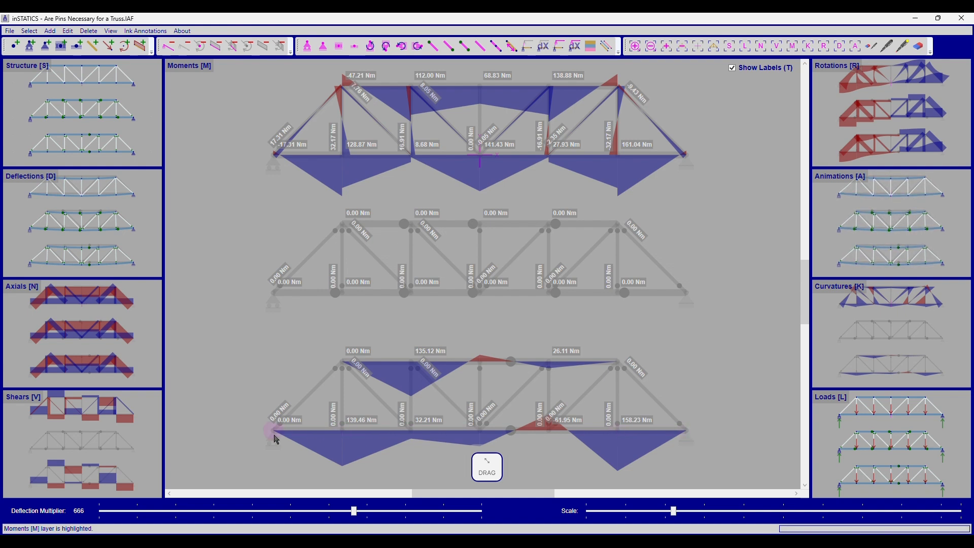
key(s)
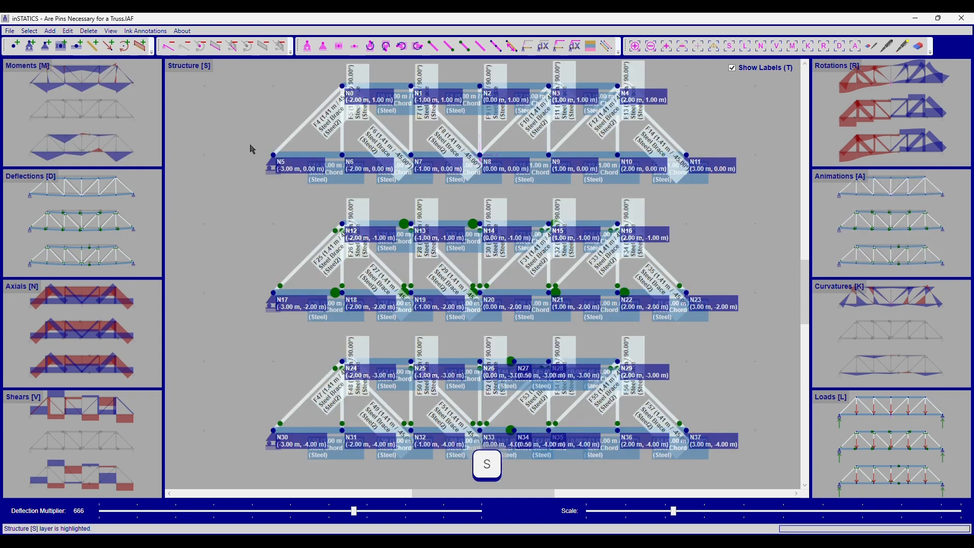
key(t)
key(l)
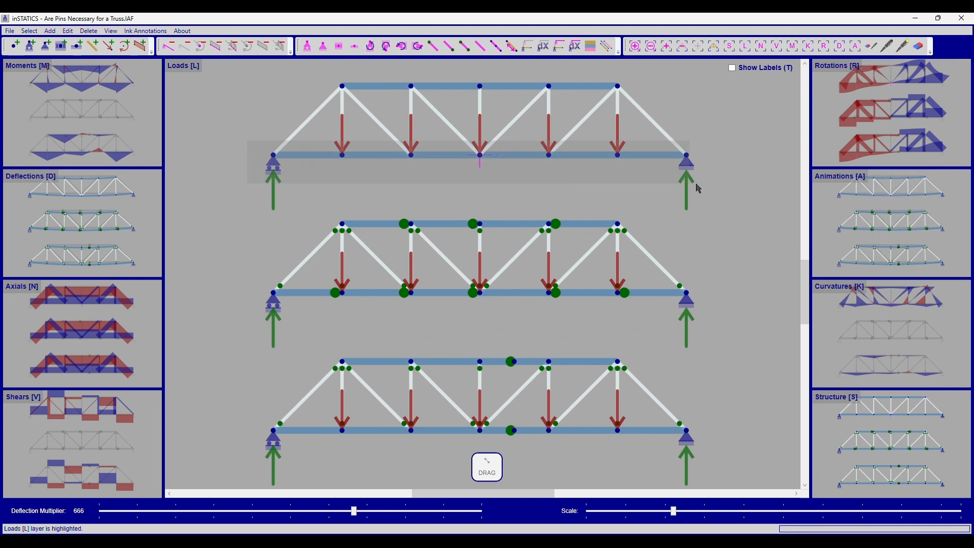
key(ctrl+c)
click(686, 155)
scroll(685, 429, down, 3)
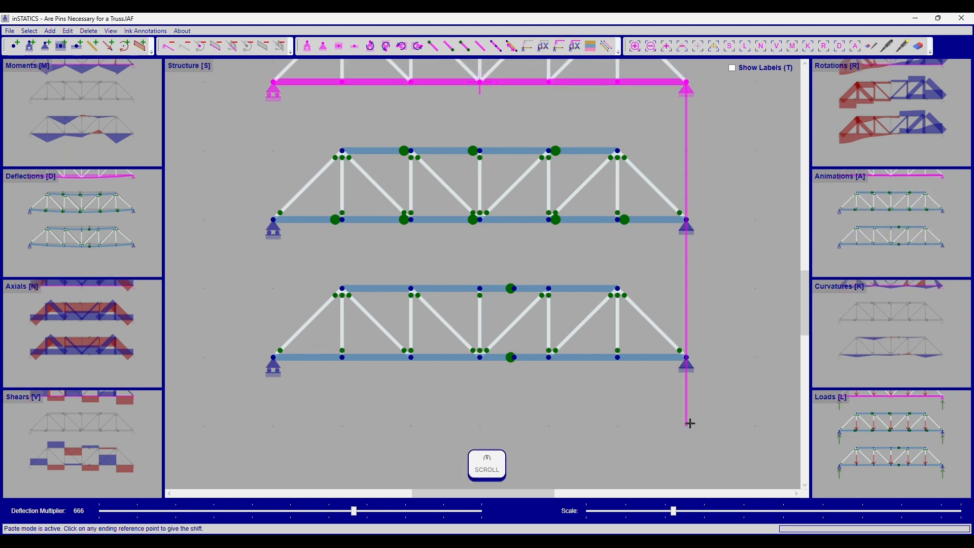
scroll(690, 423, down, 1)
click(686, 470)
key(ctrl)
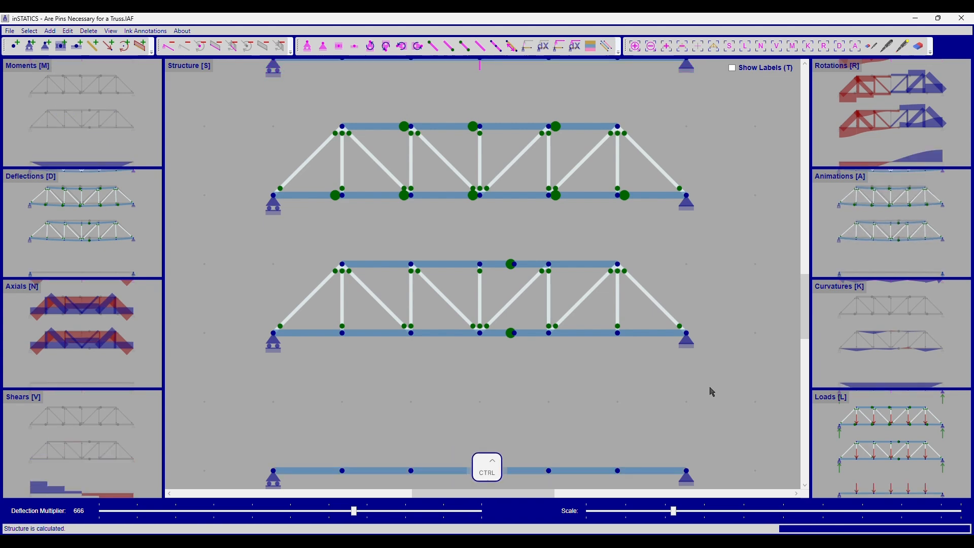
Step: Assign the Steel Girder section to the pasted beam
scroll(712, 381, down, 2)
drag(700, 345, 699, 378)
drag(282, 431, 665, 463)
key(ctrl+shift+f)
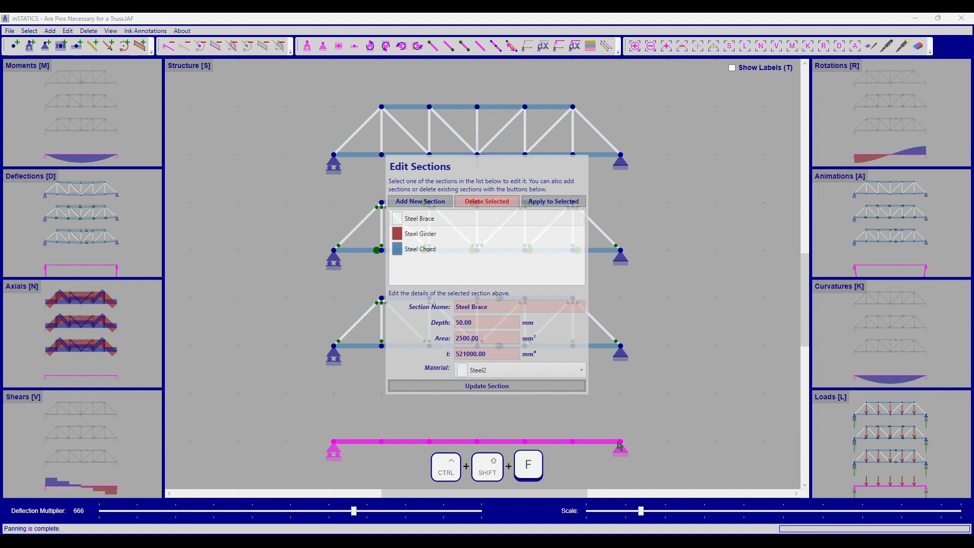
click(420, 233)
click(554, 202)
right_click(692, 334)
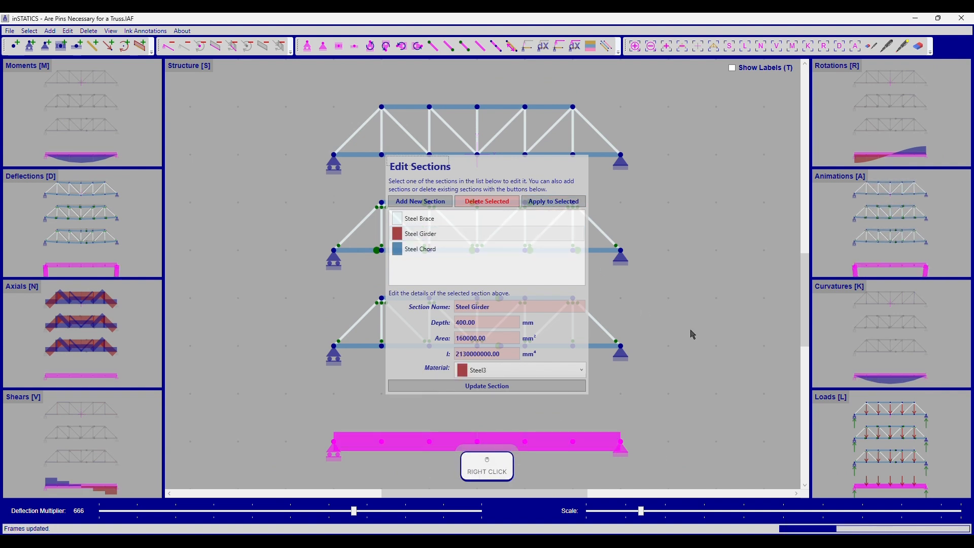
Step: Compare the labelled shear diagrams of the three trusses and the beam
key(a)
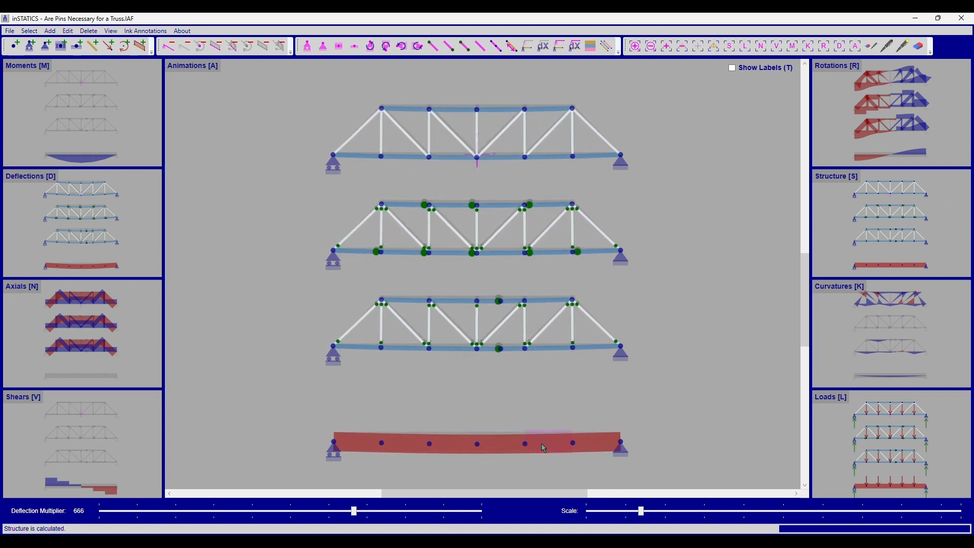
key(v)
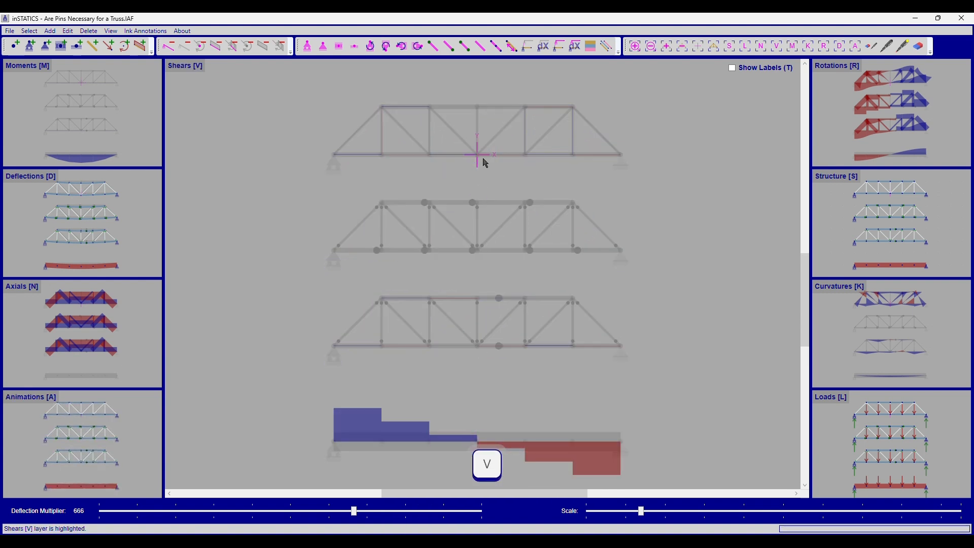
click(411, 109)
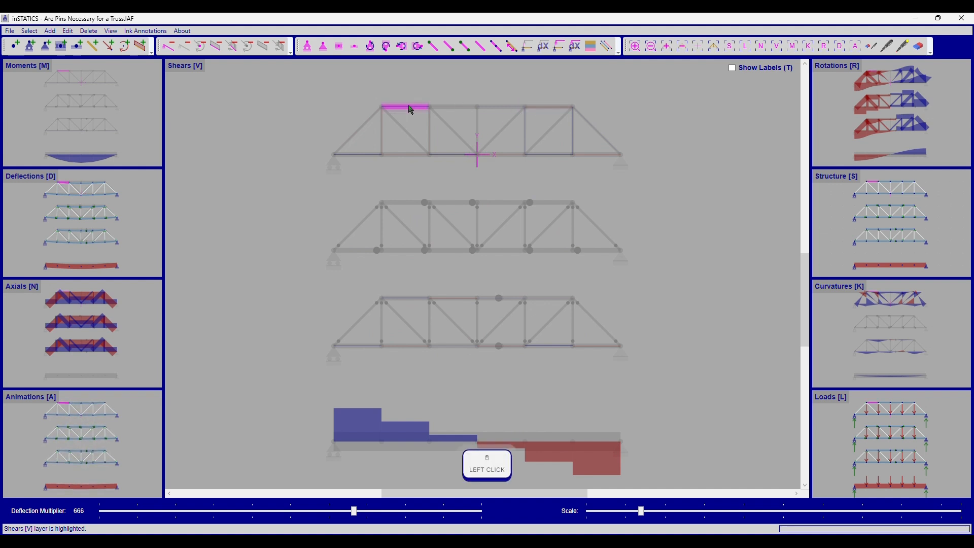
key(t)
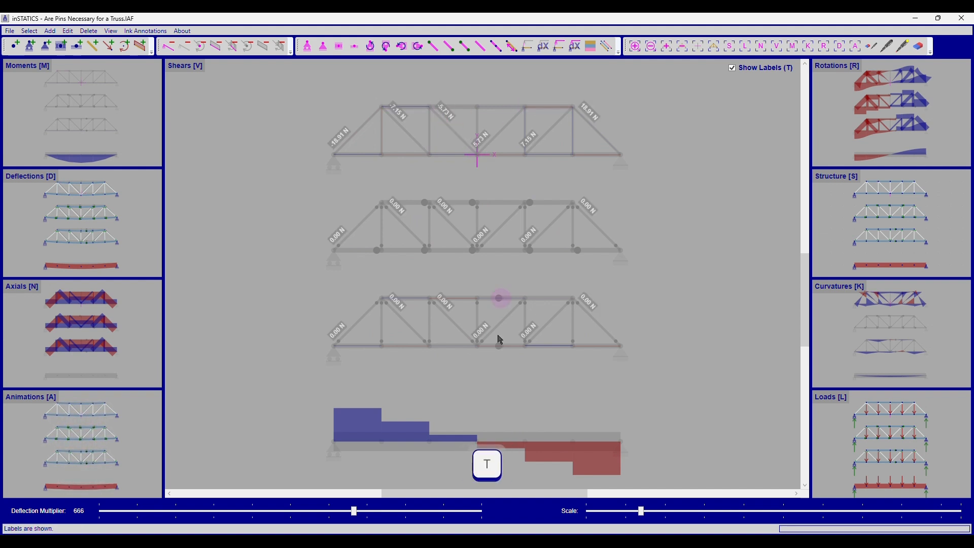
ctrl+scroll(513, 376, up, 1)
ctrl+scroll(514, 360, up, 1)
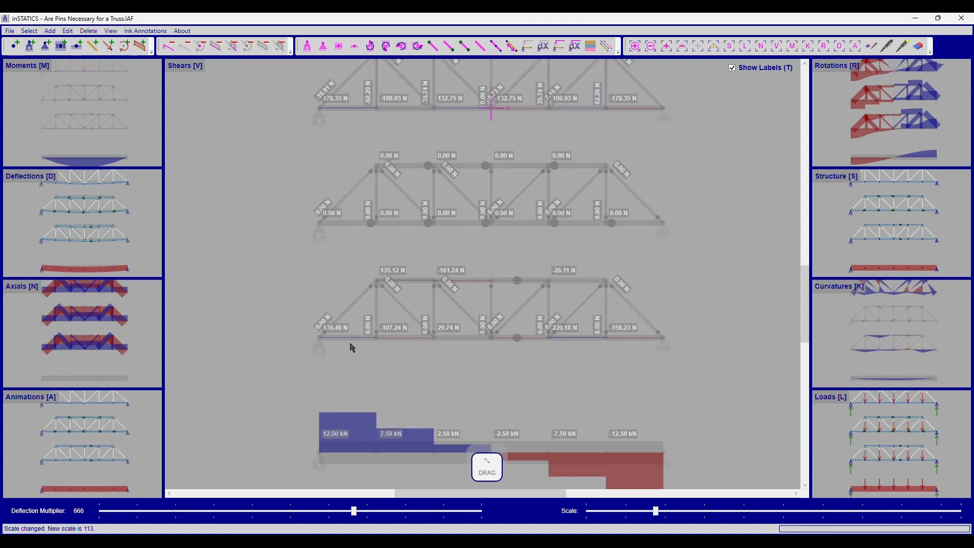
drag(424, 254, 420, 291)
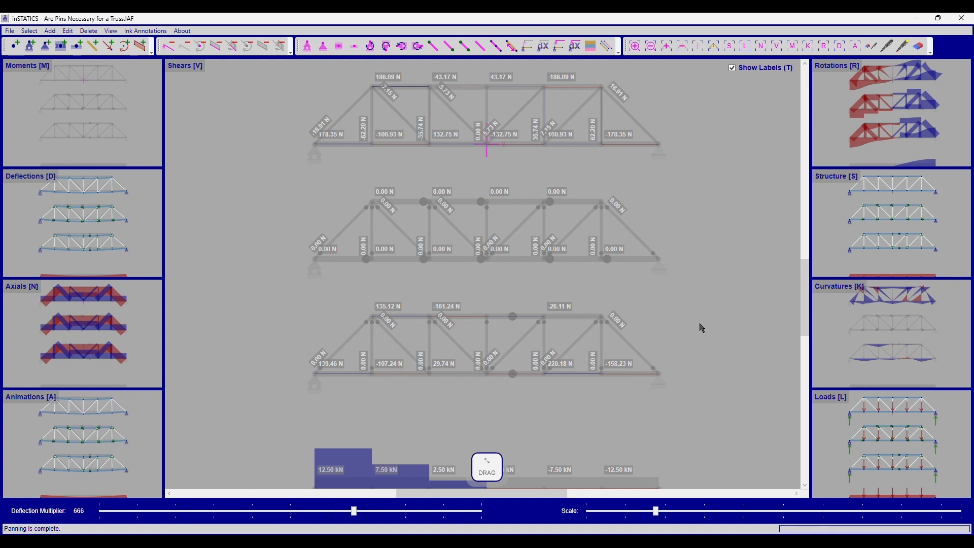
mouse_move(699, 326)
mouse_down()
mouse_move(702, 244)
mouse_move(682, 254)
mouse_move(683, 335)
mouse_up()
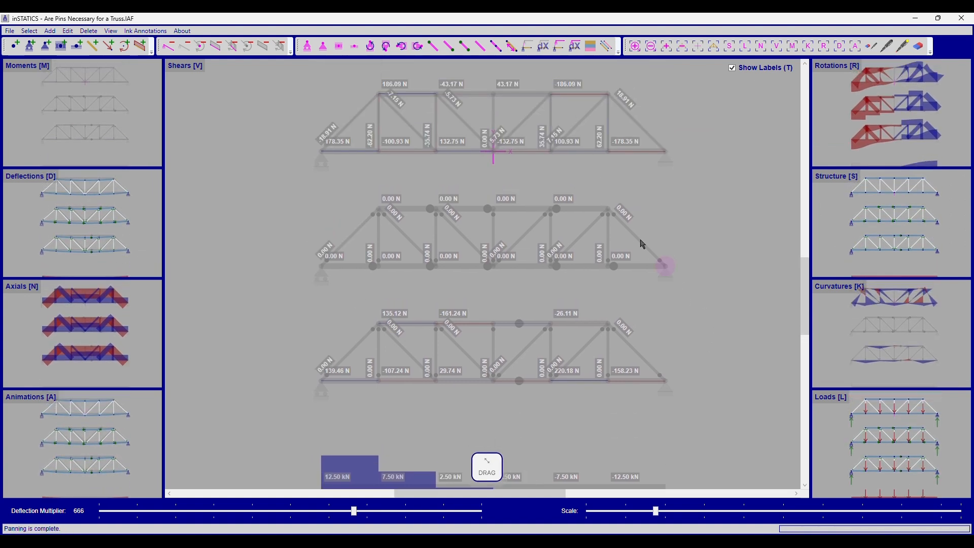
scroll(660, 198, down, 2)
click(672, 233)
Step: Compare the labelled moment diagrams of the three trusses and the beam
key(m)
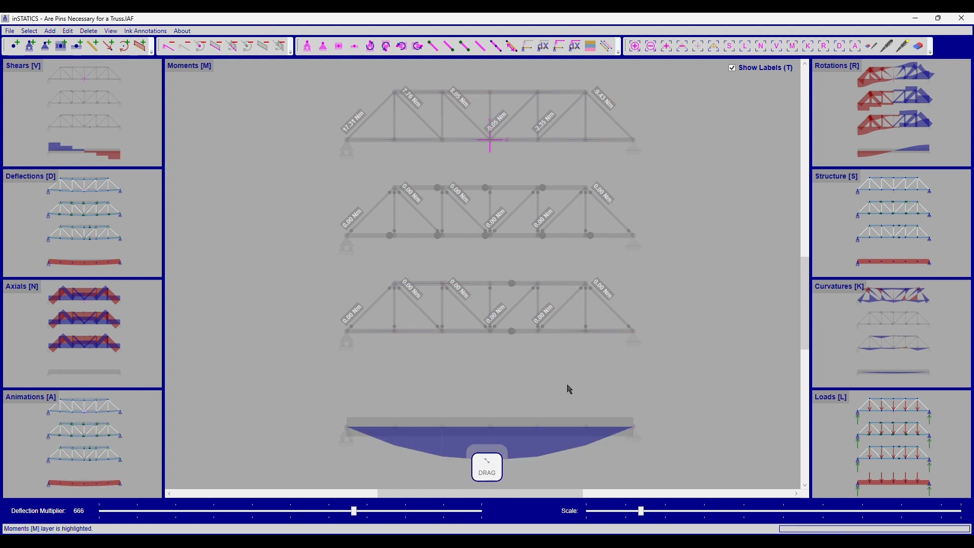
drag(569, 389, 643, 387)
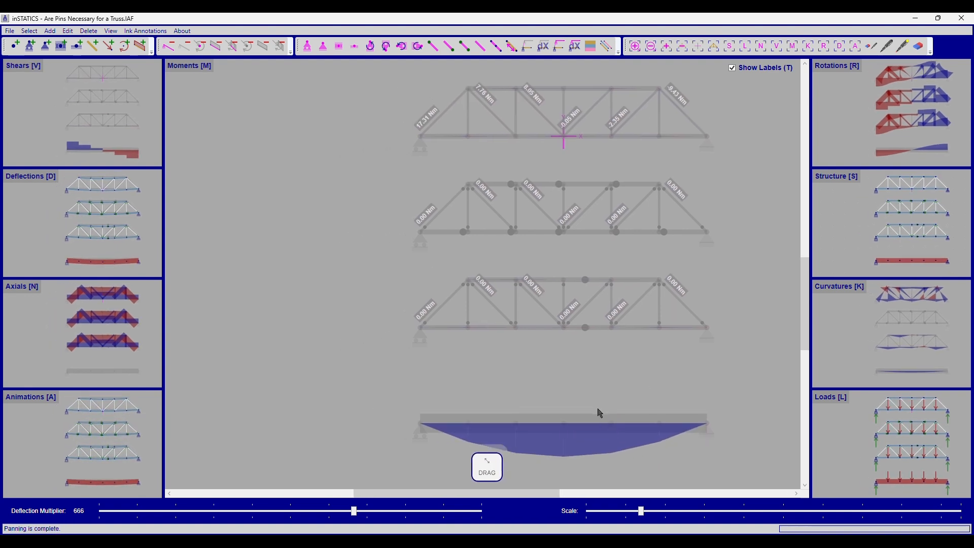
key(t)
scroll(581, 414, up, 2)
drag(585, 403, 487, 371)
key(t)
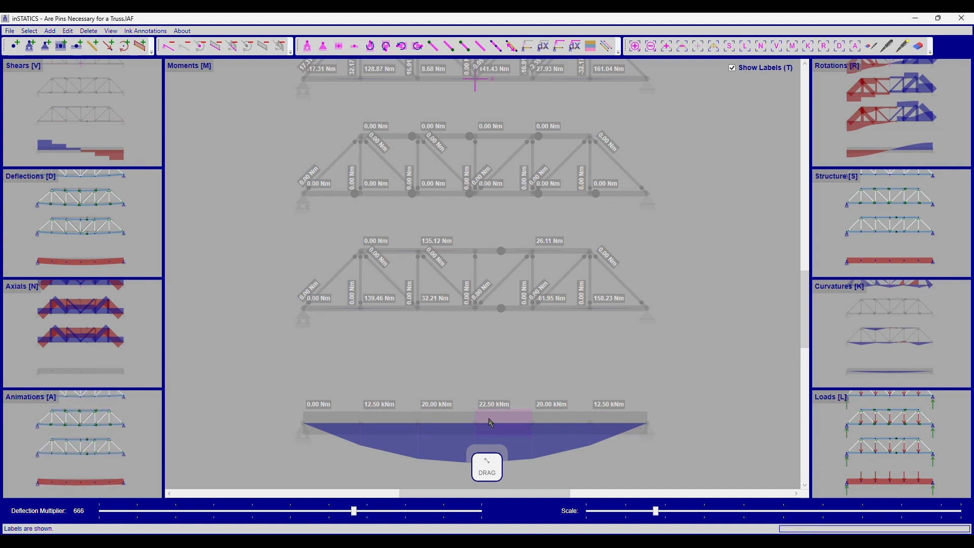
scroll(517, 347, up, 1)
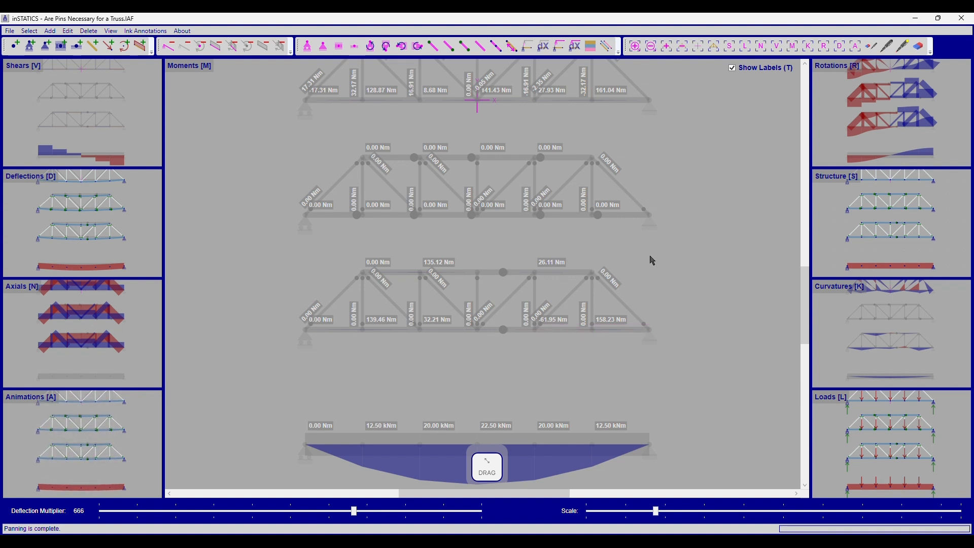
drag(650, 257, 669, 327)
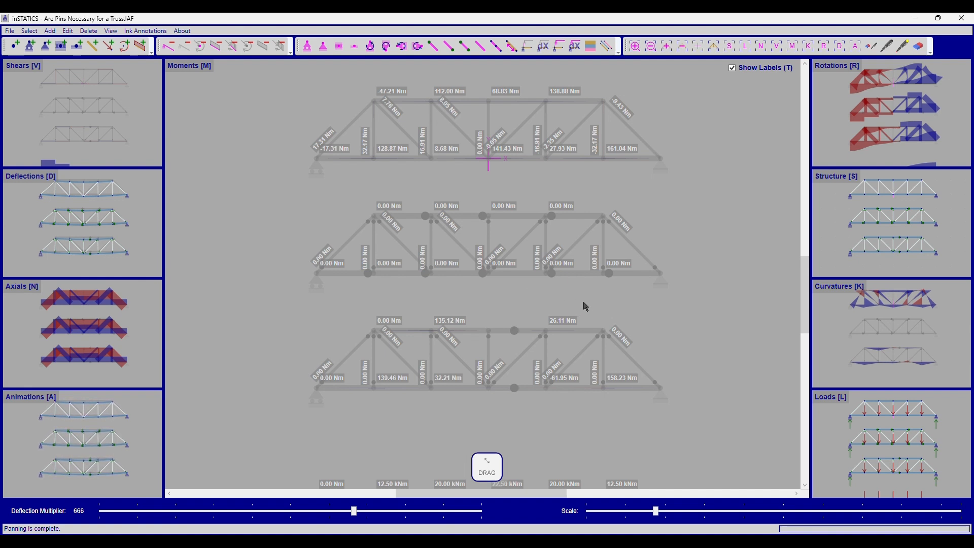
scroll(651, 305, down, 1)
drag(661, 311, 652, 274)
key(t)
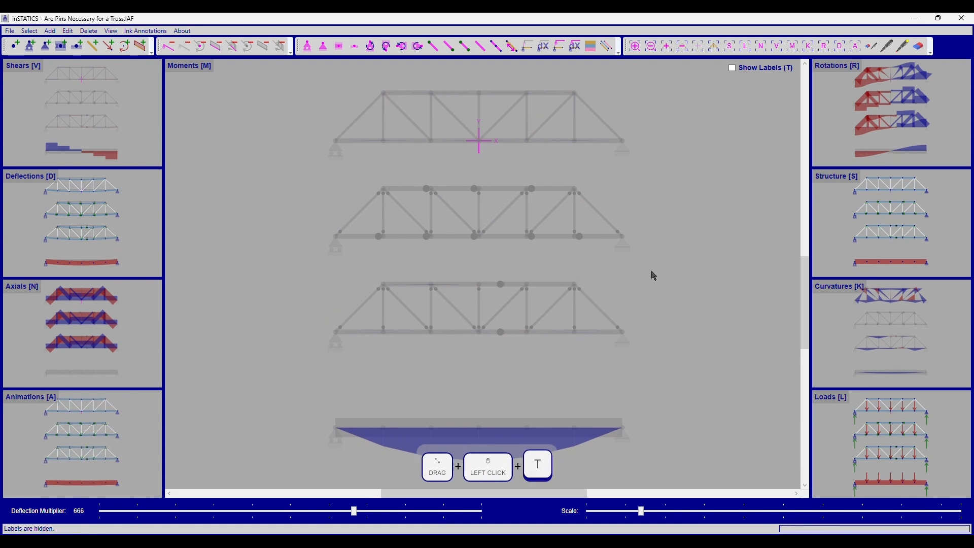
Step: Examine the axial force diagrams of the trusses, selecting individual diagonal members
key(a)
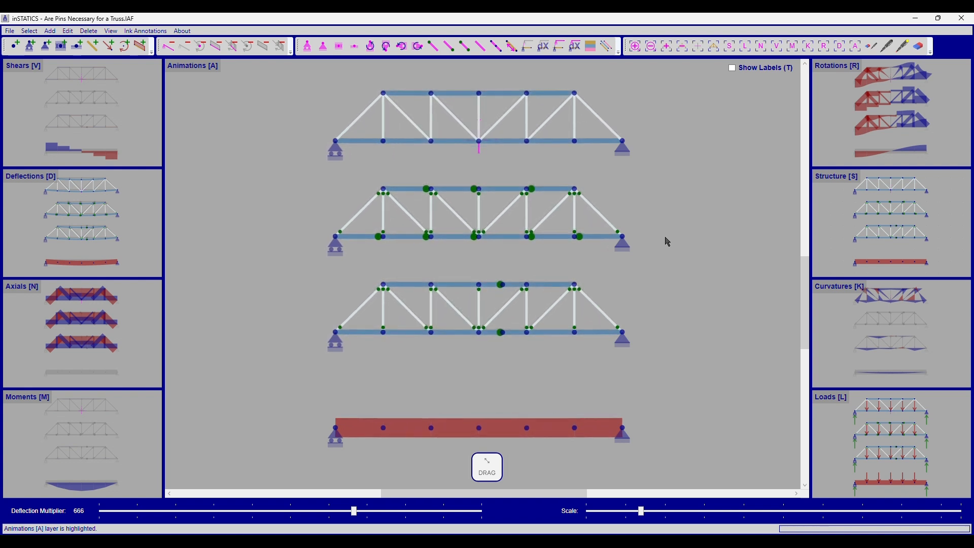
key(n)
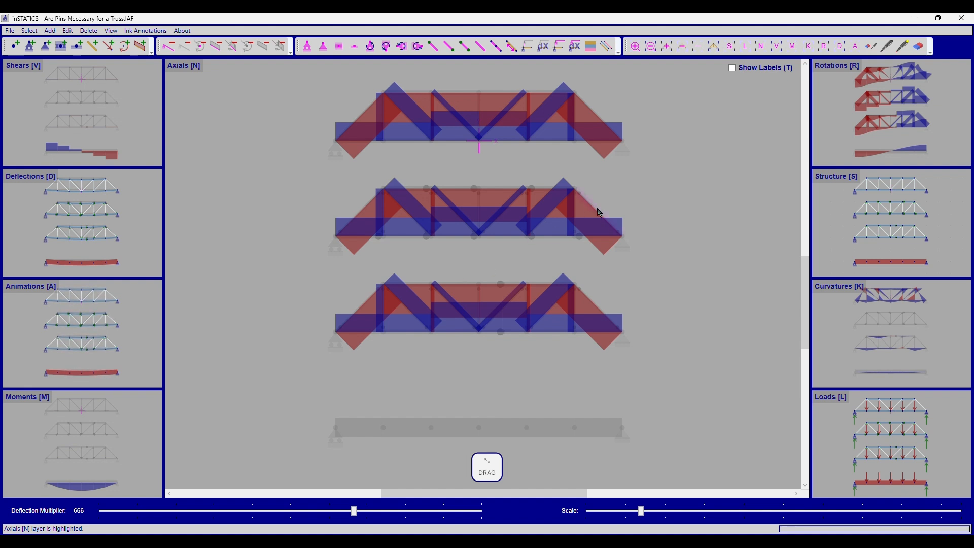
click(491, 190)
right_click(527, 237)
drag(553, 217, 462, 218)
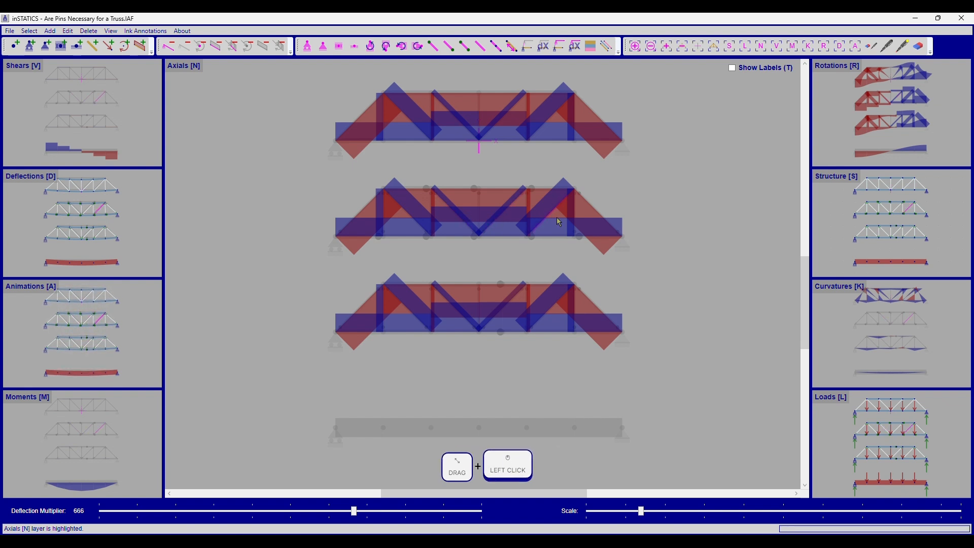
right_click(608, 195)
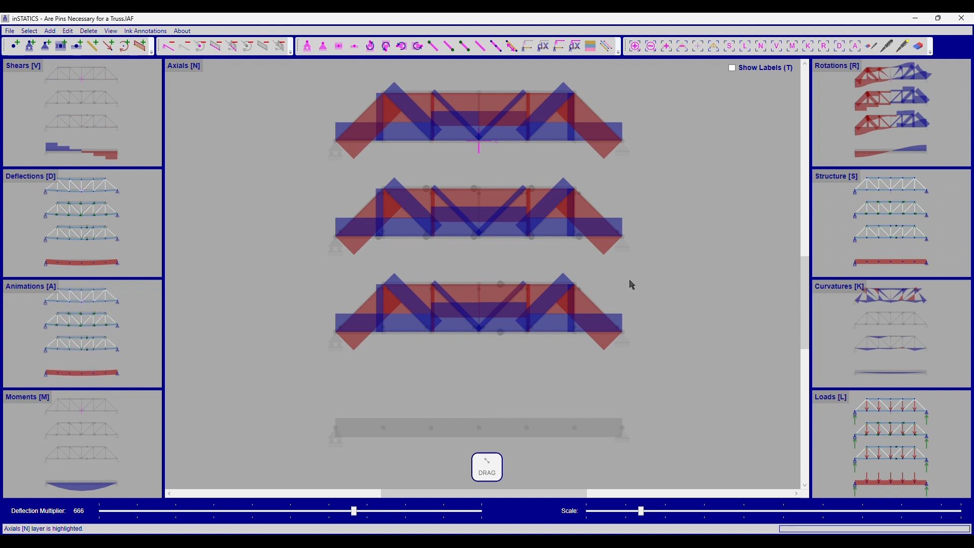
Step: View the loads layer showing the applied loads and reactions on all four models
click(814, 394)
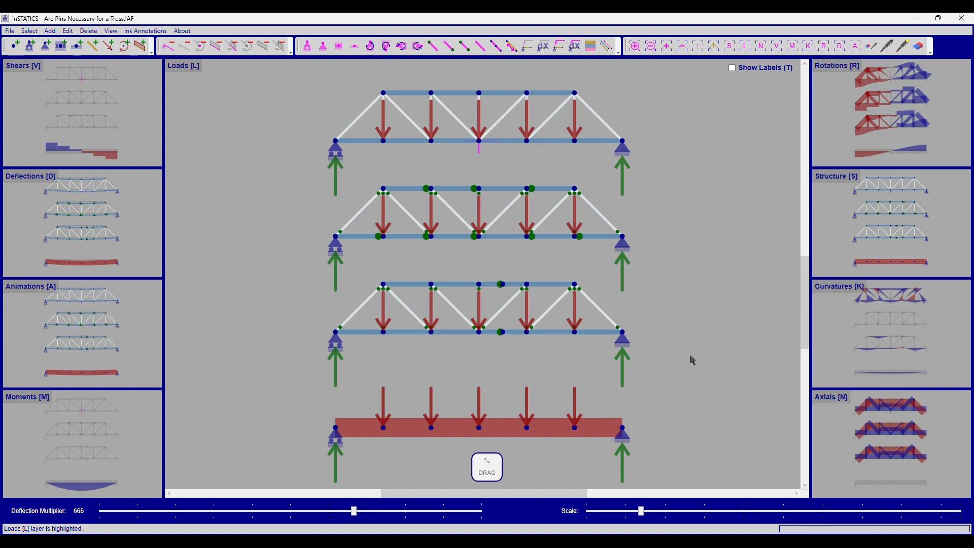
drag(301, 274, 698, 358)
right_click(546, 349)
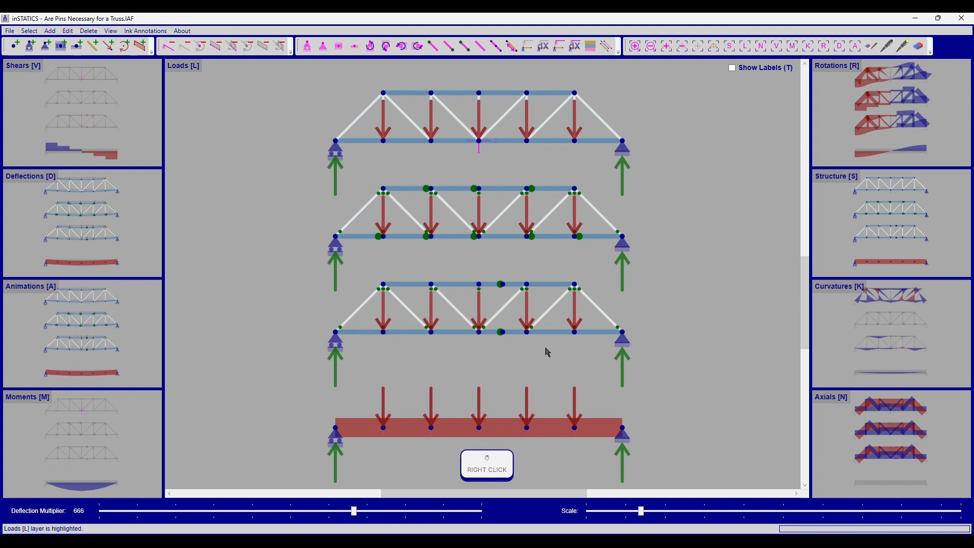